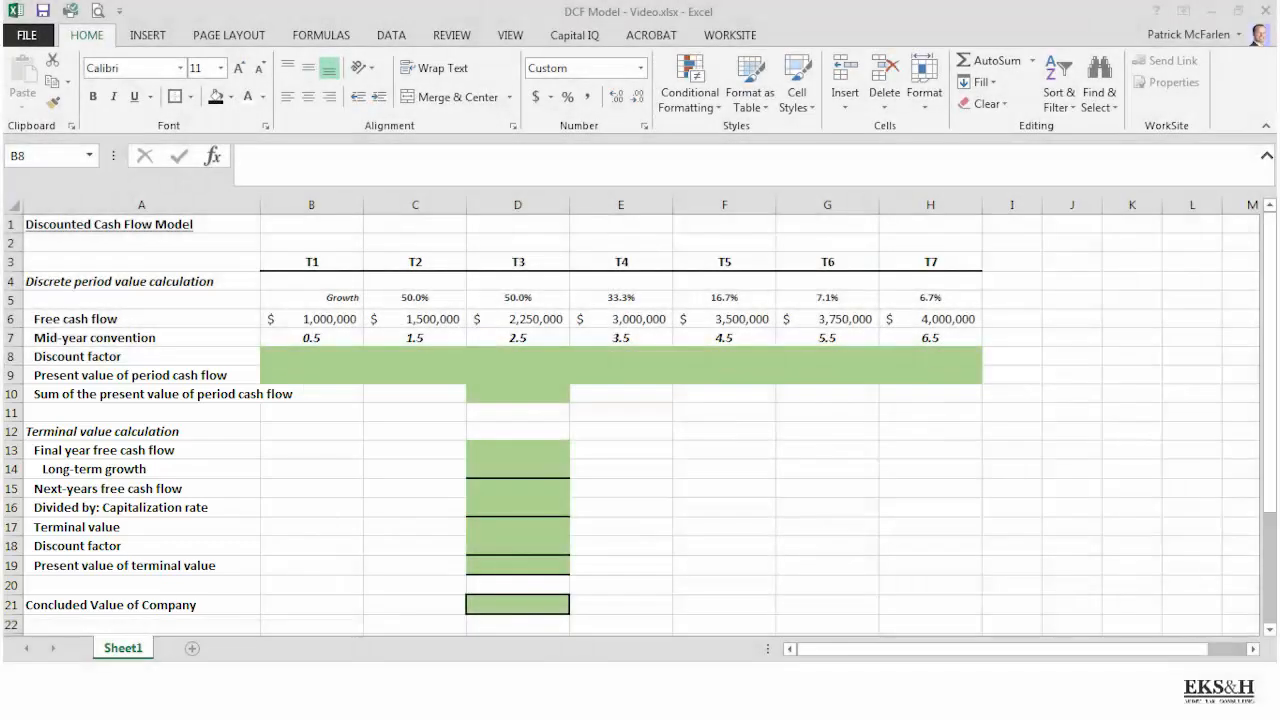
# Step: Check the T1 convention formula in B7, and switch the model convention in B28 to Year-end
pyautogui.scroll(-6, 640, 420)
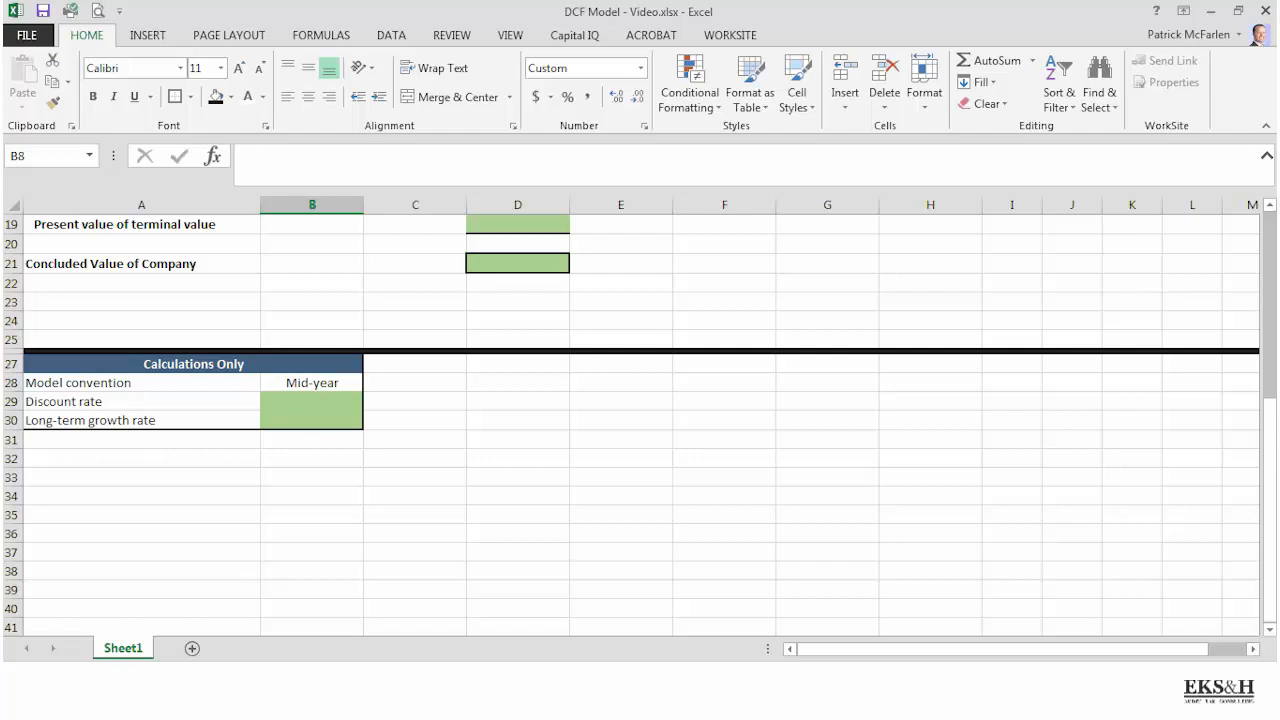
pyautogui.scroll(6, 640, 420)
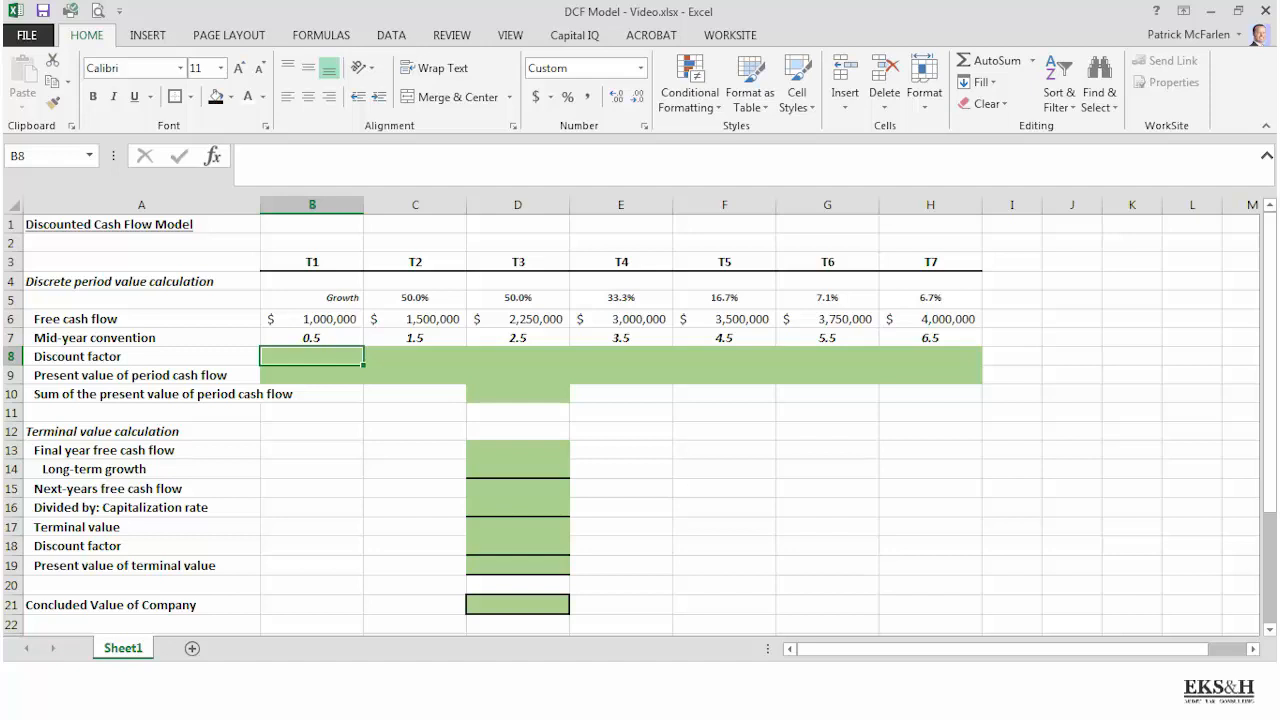
pyautogui.click(312, 338)
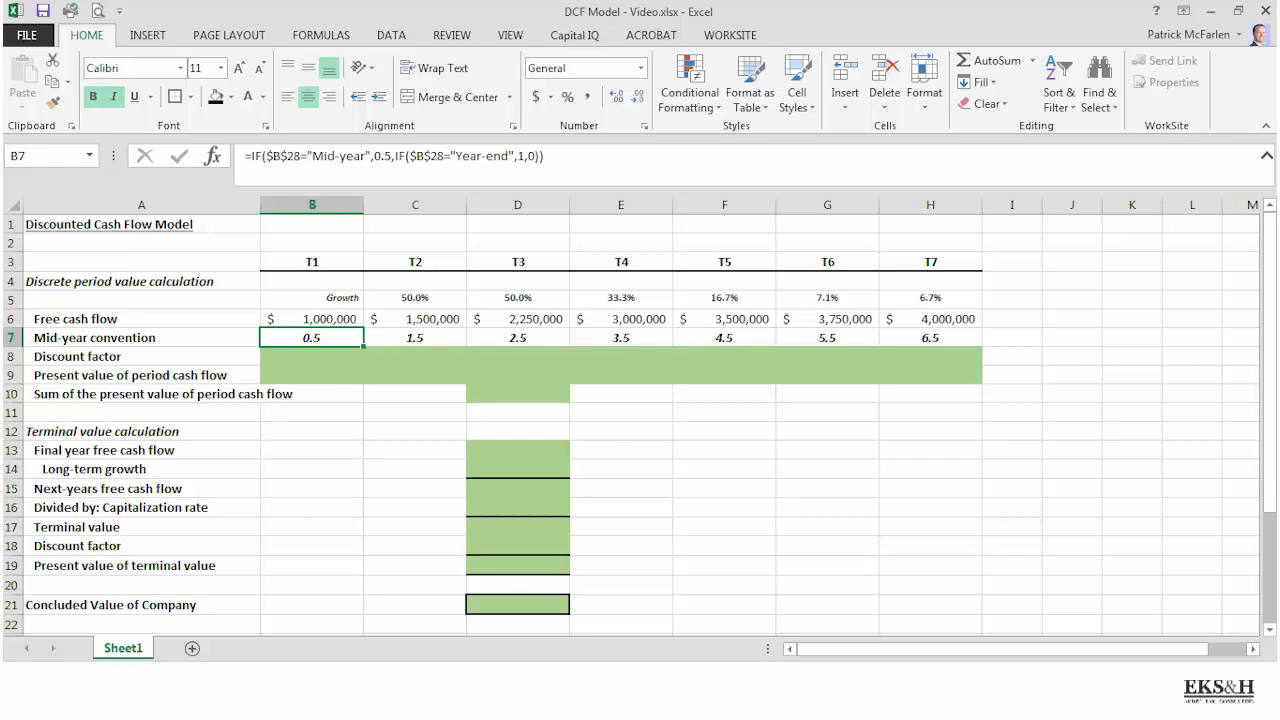
pyautogui.scroll(-6, 630, 424)
pyautogui.click(312, 383)
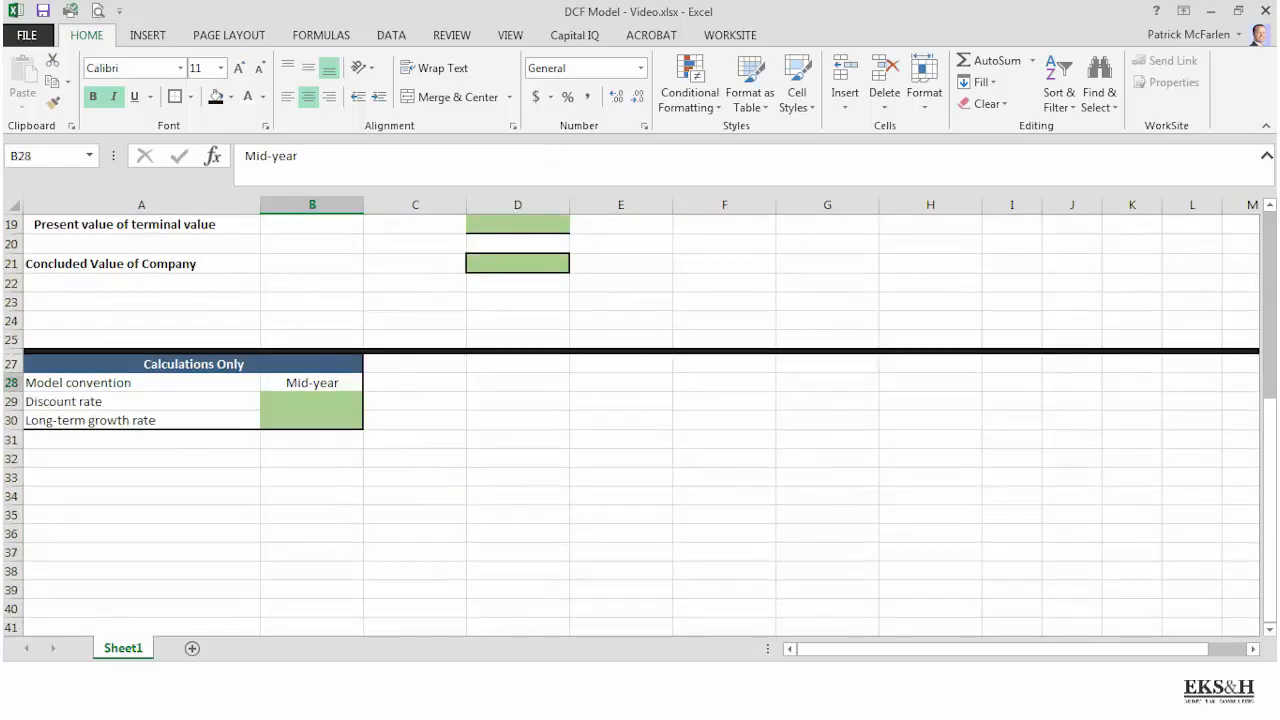
pyautogui.hotkey('alt', 'Down')
pyautogui.press('Down')
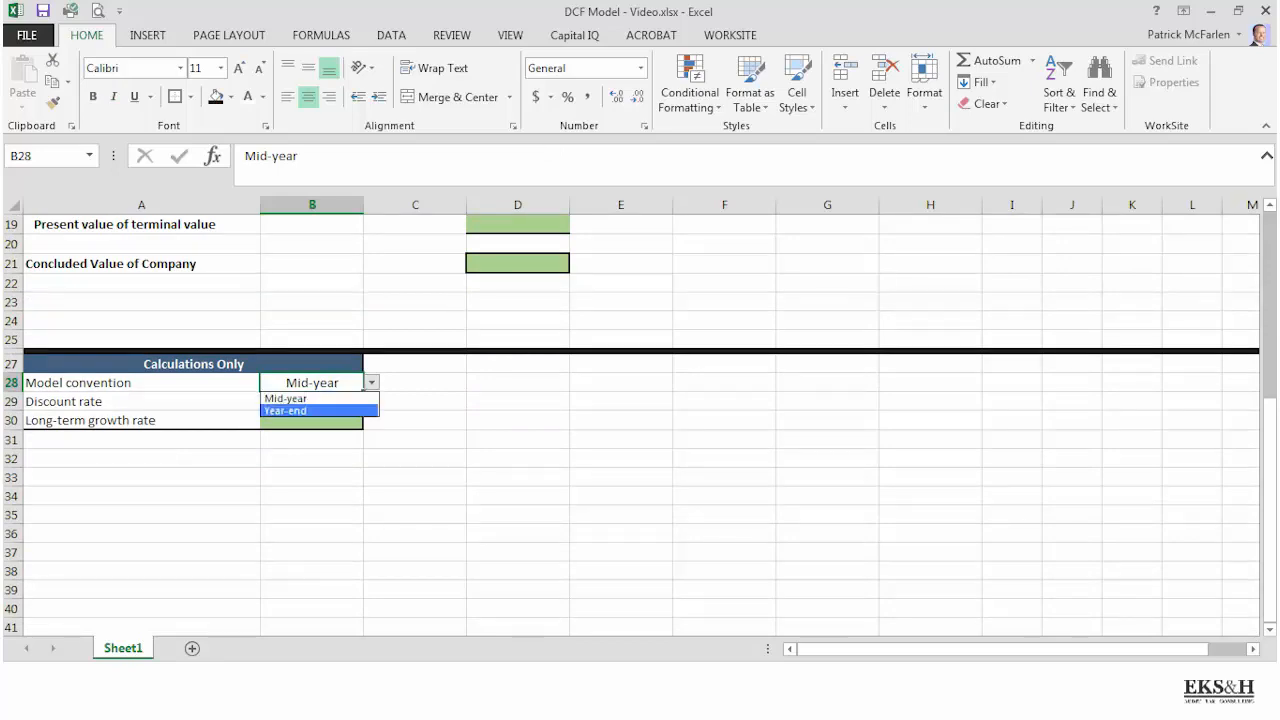
pyautogui.press('Return')
pyautogui.scroll(5, 630, 424)
pyautogui.scroll(1, 630, 424)
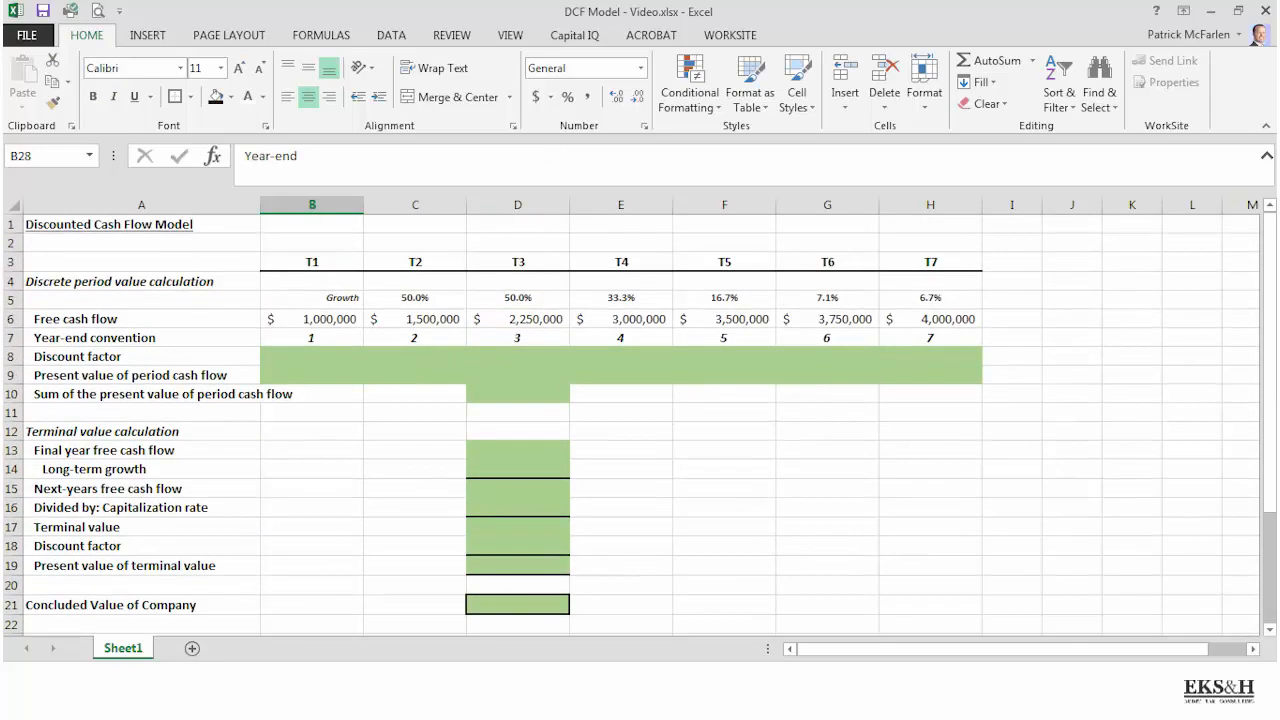
# Step: Recheck the T1 convention cell B7 and set the model convention in B28 to Mid-year
pyautogui.click(311, 338)
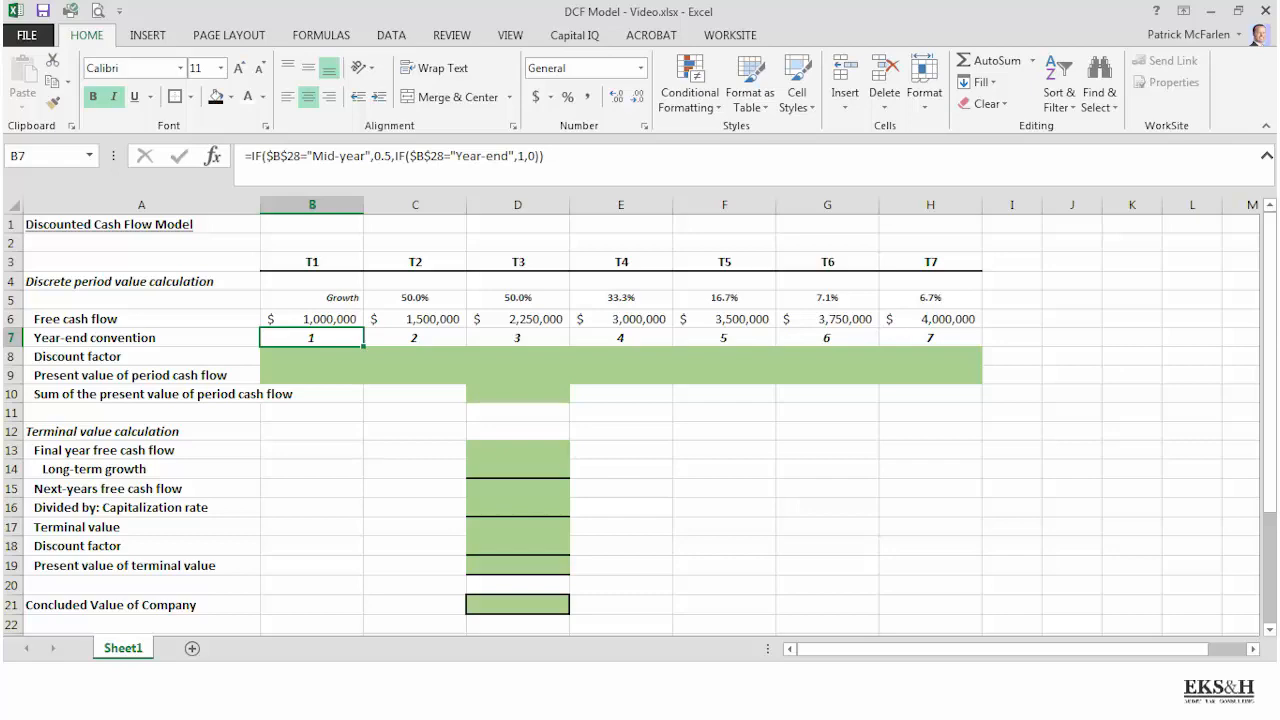
pyautogui.scroll(-4, 640, 420)
pyautogui.click(312, 498)
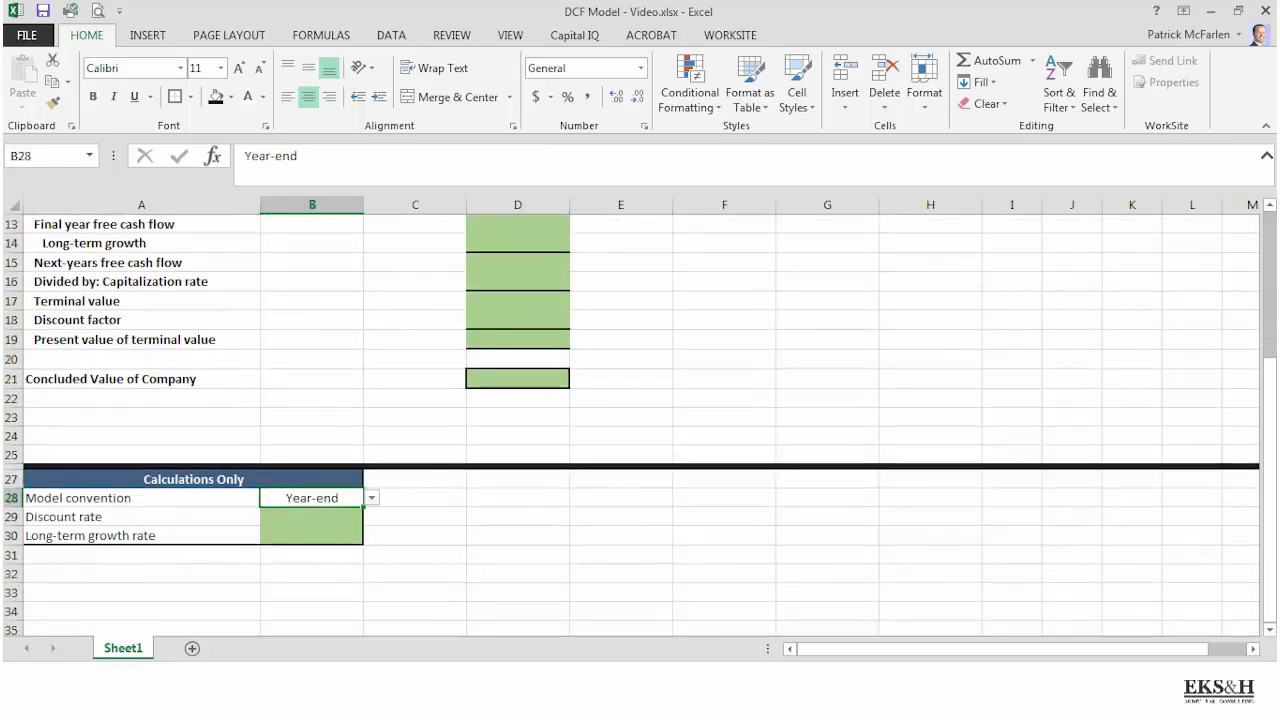
pyautogui.click(372, 498)
pyautogui.click(300, 514)
pyautogui.scroll(4, 640, 420)
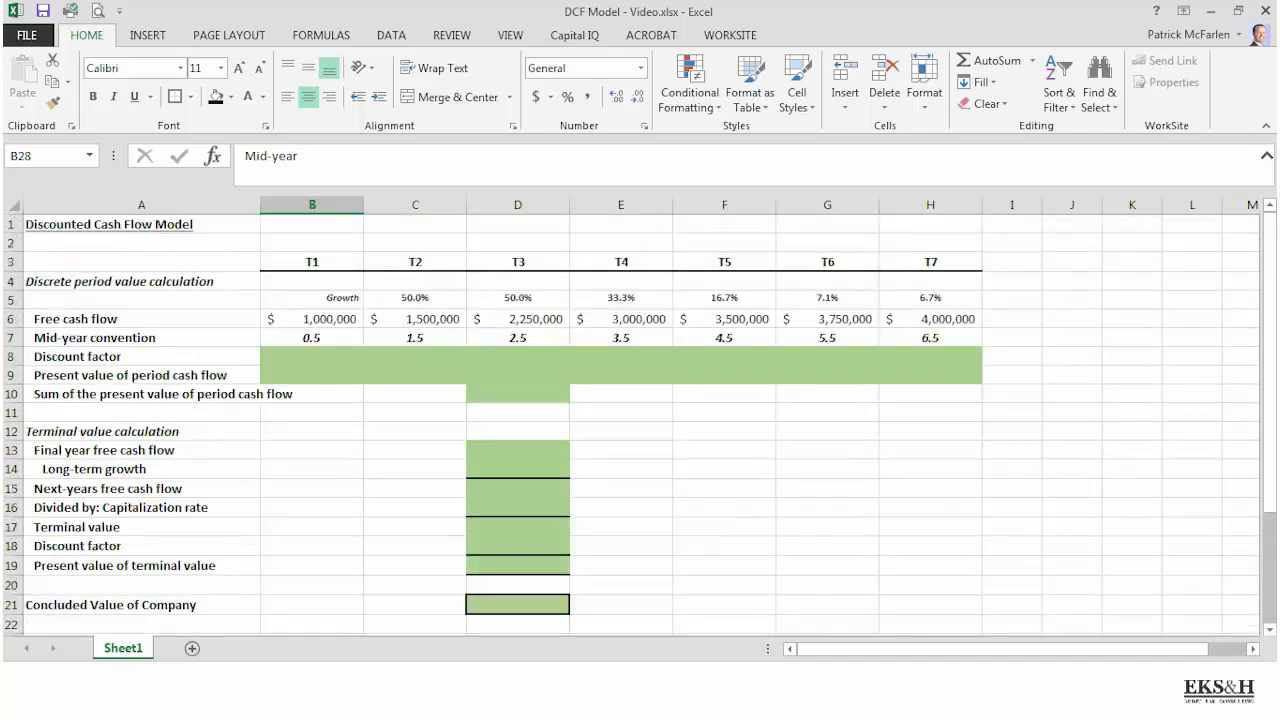
# Step: Begin the T1 discount factor formula in B8 as =1/(1+B29), referencing the discount rate cell
pyautogui.click(312, 357)
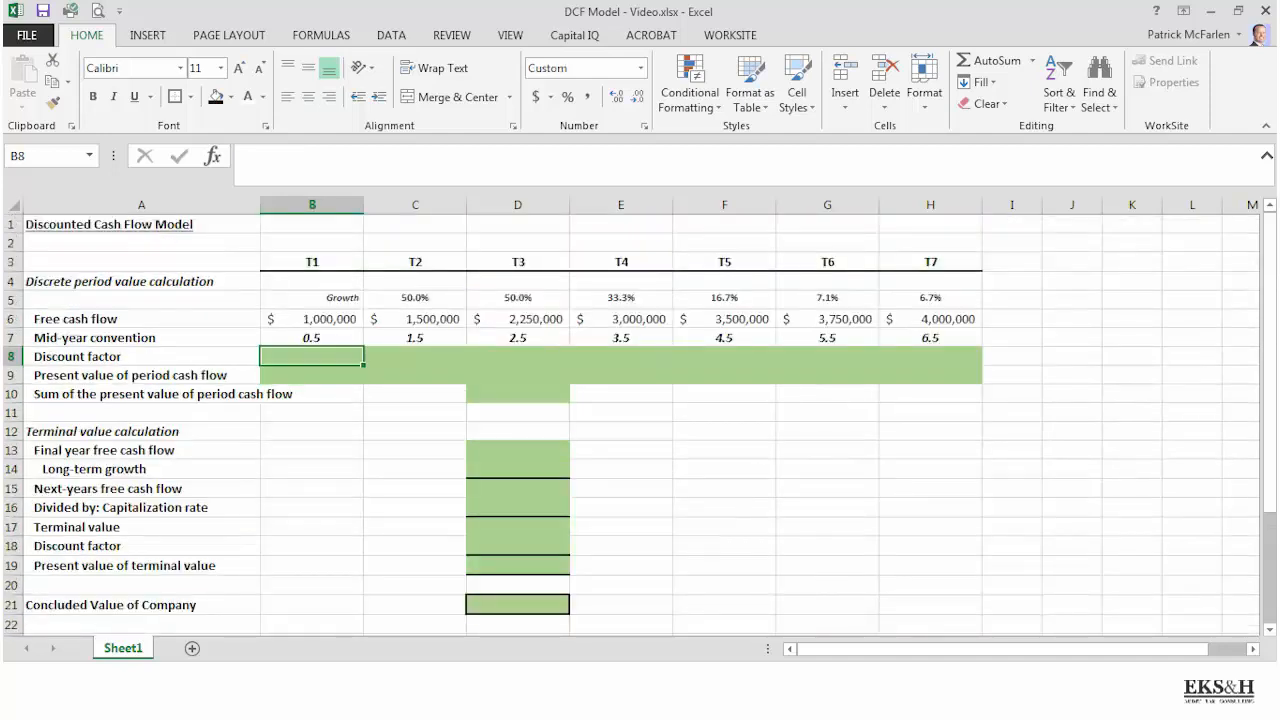
pyautogui.write('=1/')
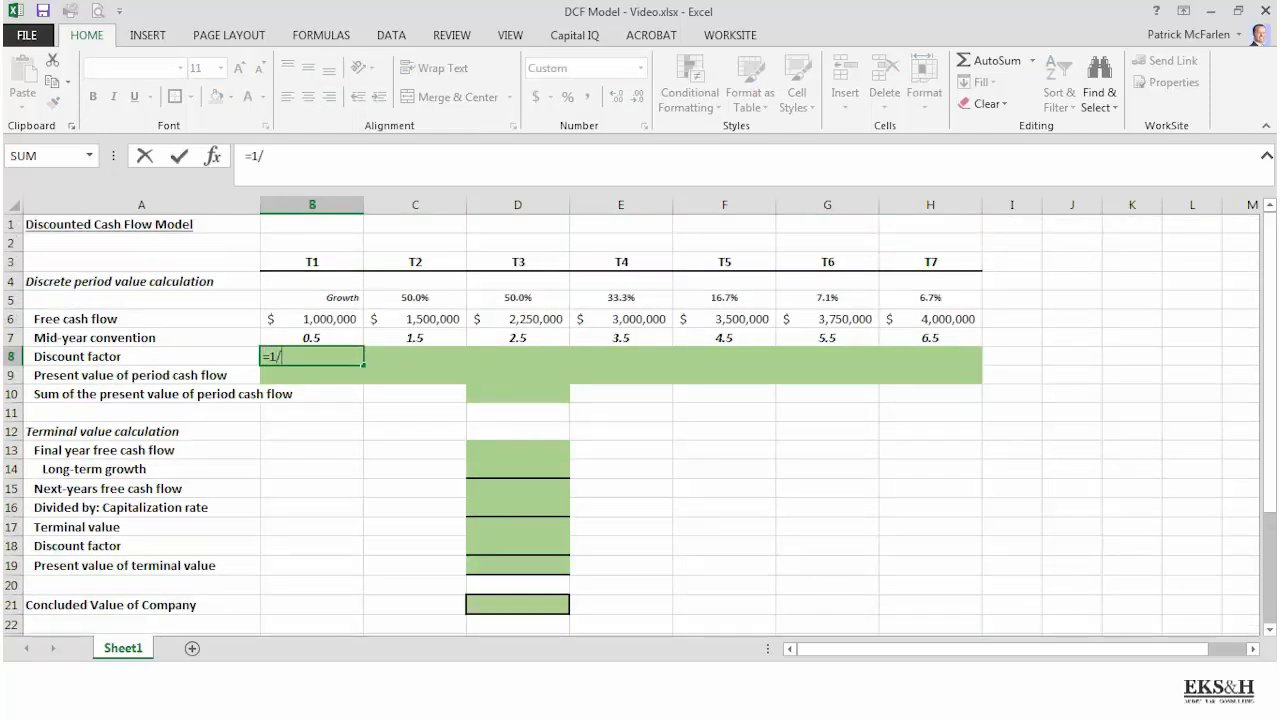
pyautogui.write('(1+')
pyautogui.scroll(-2, 640, 425)
pyautogui.click(312, 629)
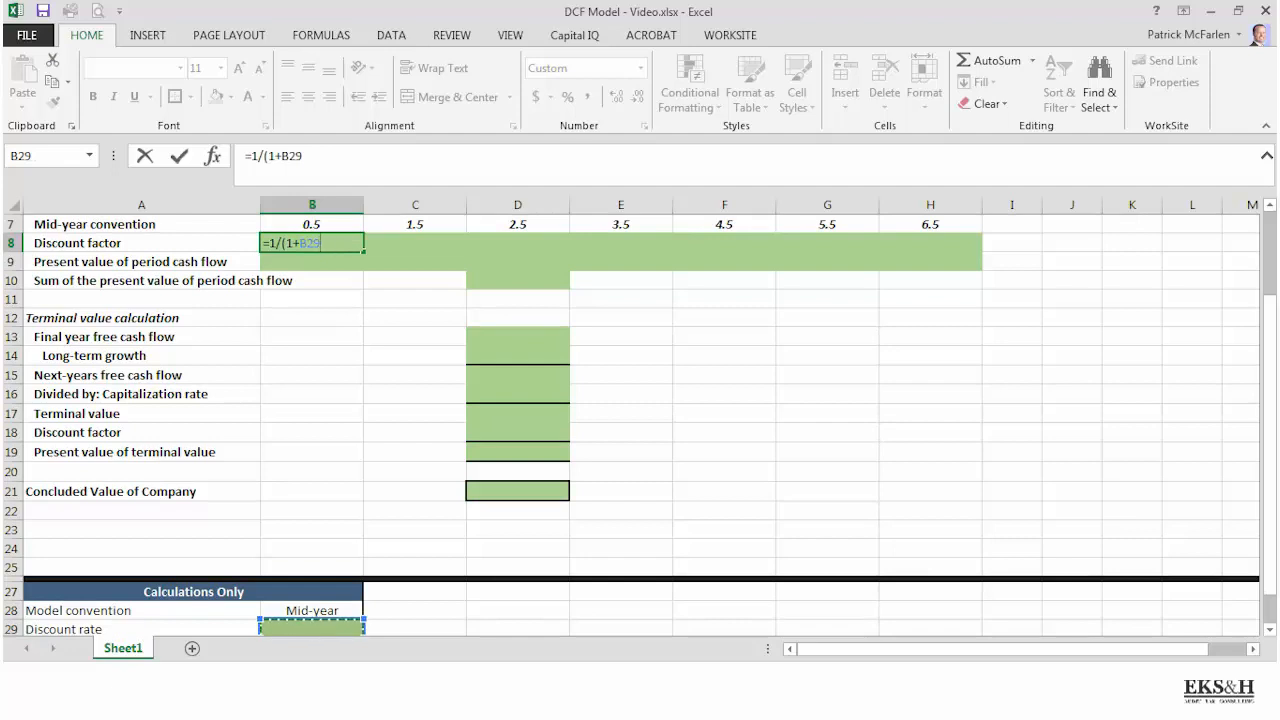
pyautogui.write(')')
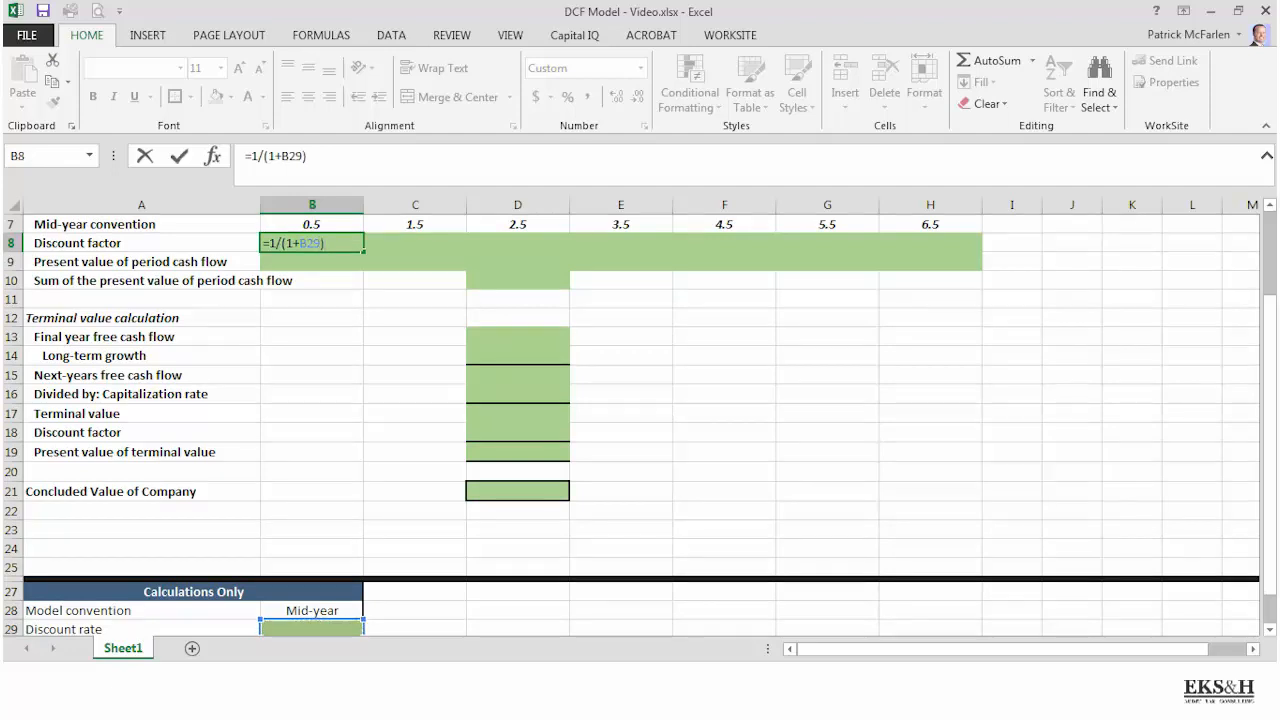
# Step: Make the discount rate reference absolute and raise to the T1 convention, completing B8 as =1/(1+$B$29)^B7
pyautogui.click(282, 156)
pyautogui.write('$')
pyautogui.click(315, 156)
pyautogui.press('Left')
pyautogui.press('Left')
pyautogui.press('Left')
pyautogui.write('$')
pyautogui.write('^')
pyautogui.press('Up')
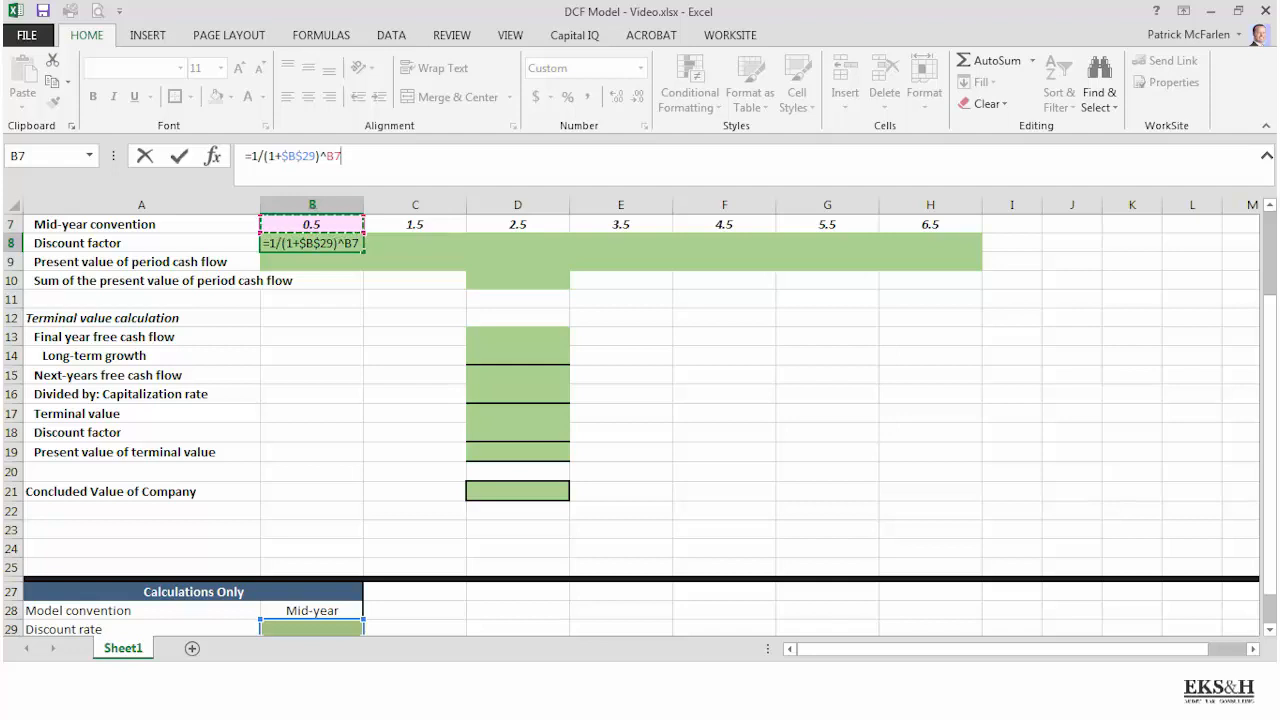
pyautogui.press('Return')
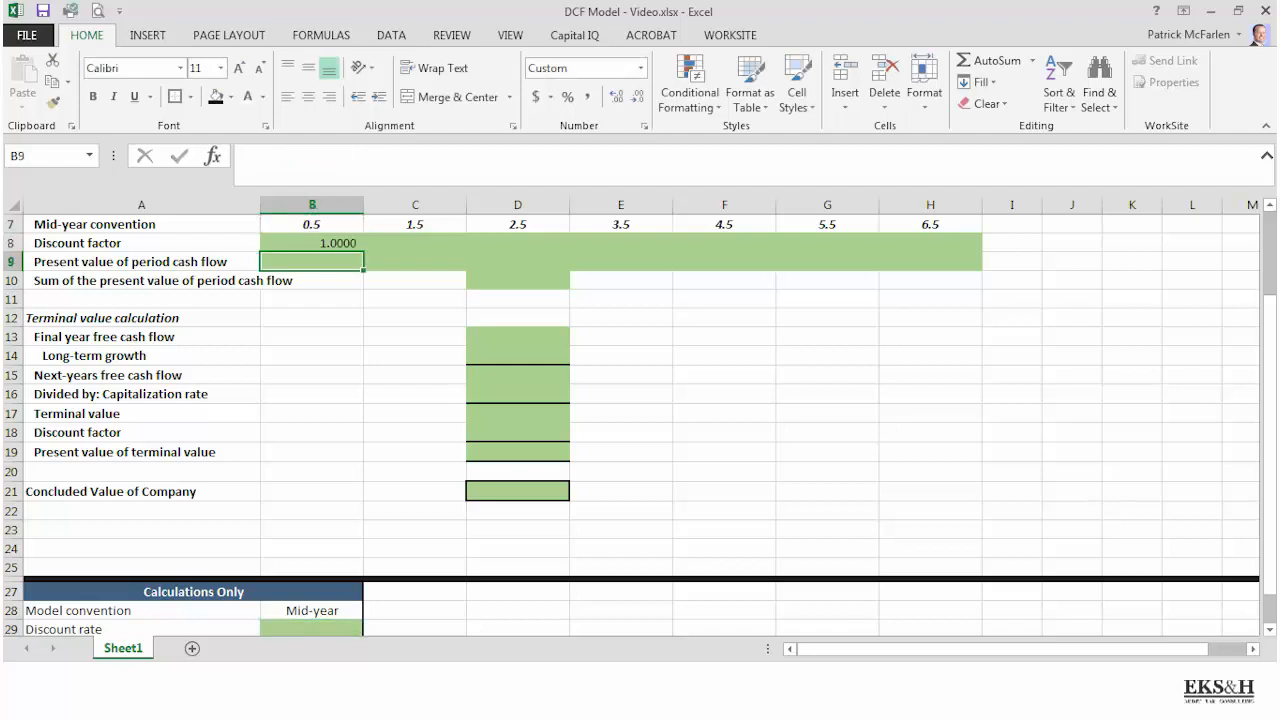
# Step: Copy the T1 discount factor formula from B8 across periods T2 to T7, through H8
pyautogui.click(312, 243)
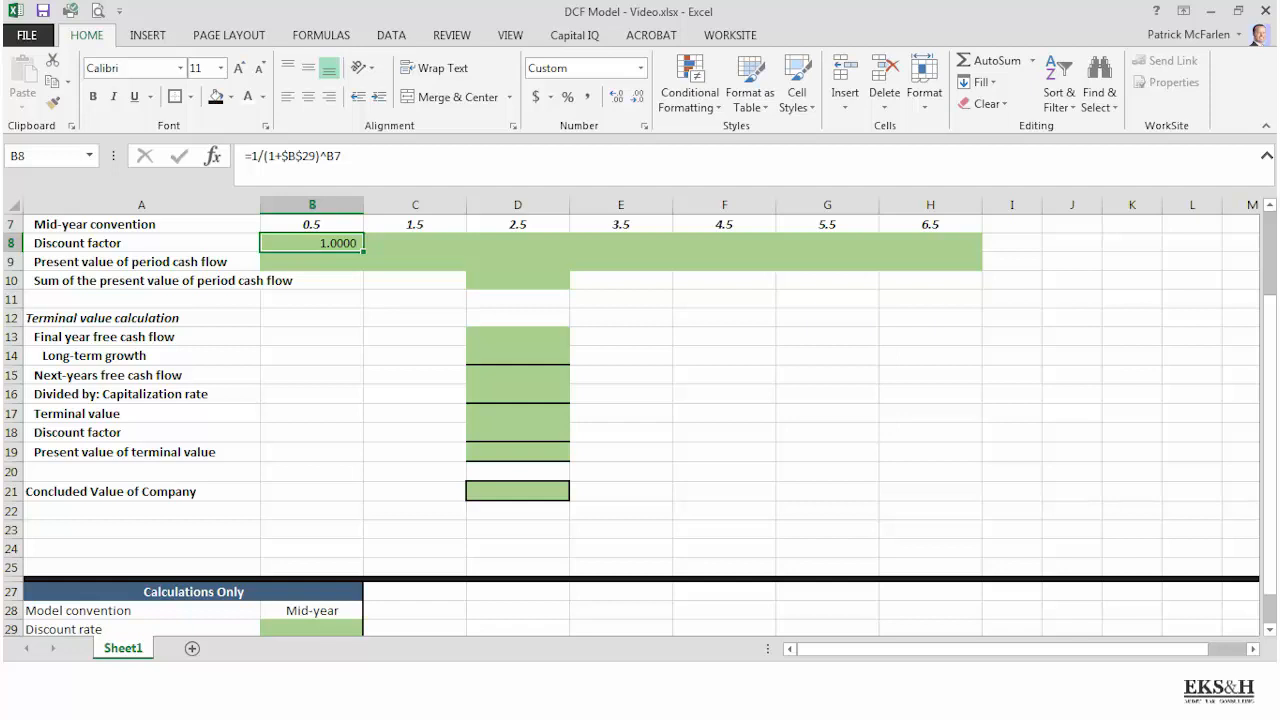
pyautogui.hotkey('ctrl', 'c')
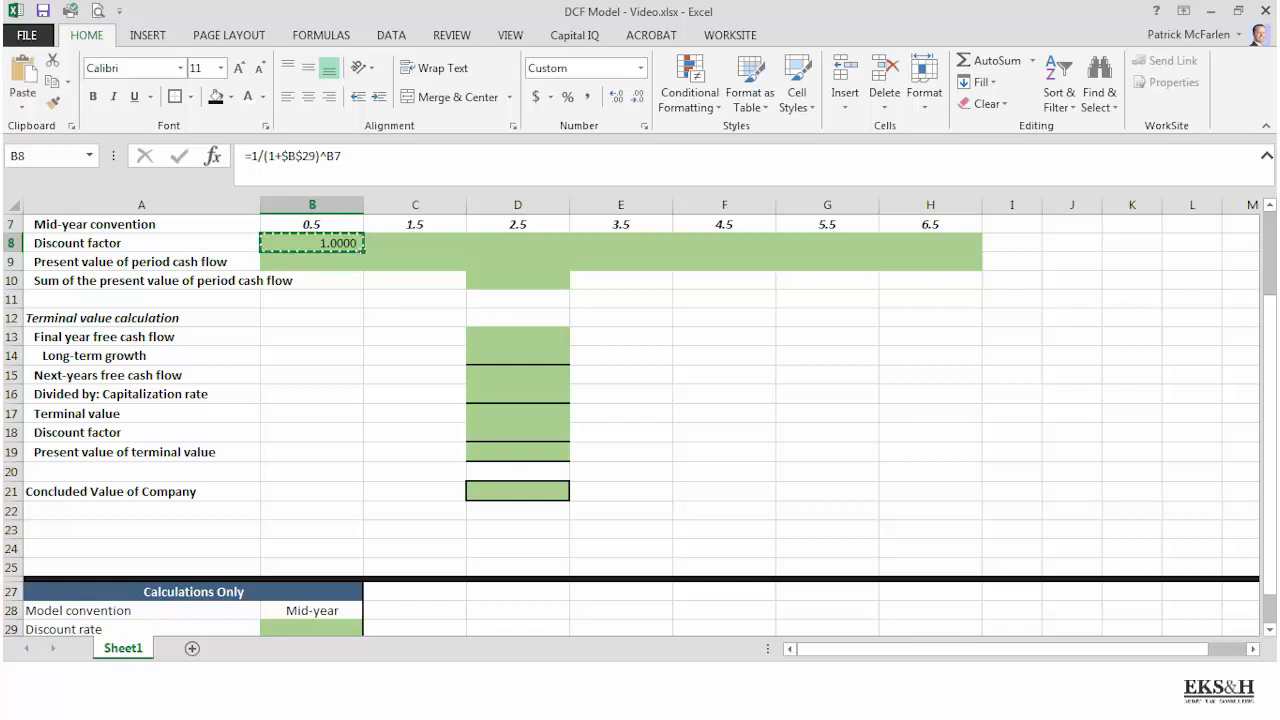
pyautogui.hotkey('shift', 'Right')
pyautogui.hotkey('shift', 'Right')
pyautogui.hotkey('shift', 'Right')
pyautogui.hotkey('shift', 'Right')
pyautogui.hotkey('shift', 'Right')
pyautogui.hotkey('shift', 'Right')
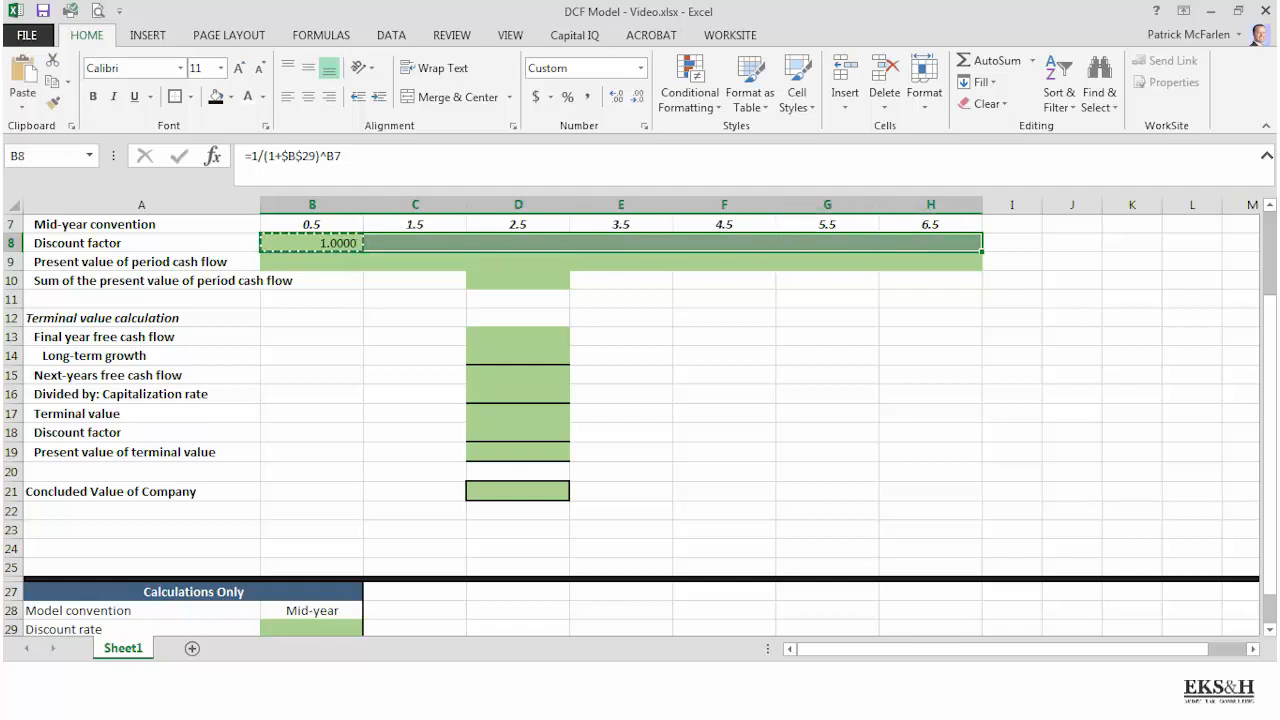
pyautogui.press('Return')
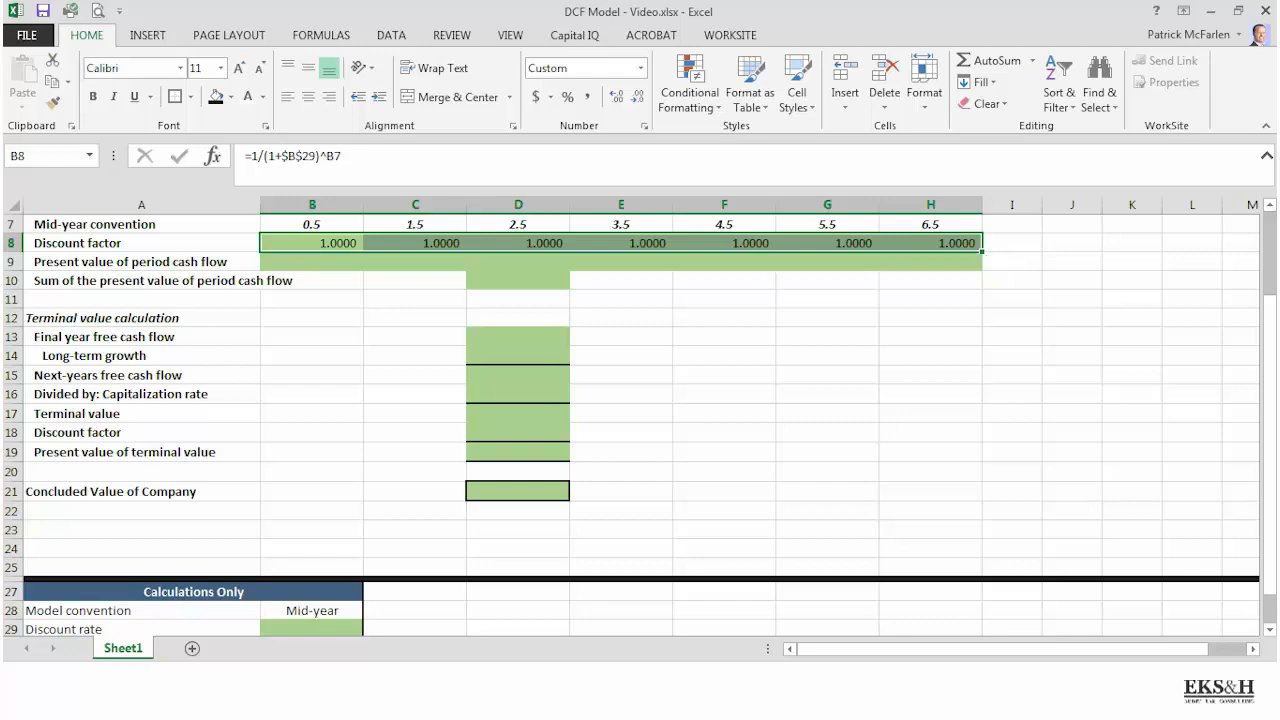
# Step: Enter a discount rate of 25% in B29 and check the discount factors in row 8
pyautogui.scroll(2, 640, 420)
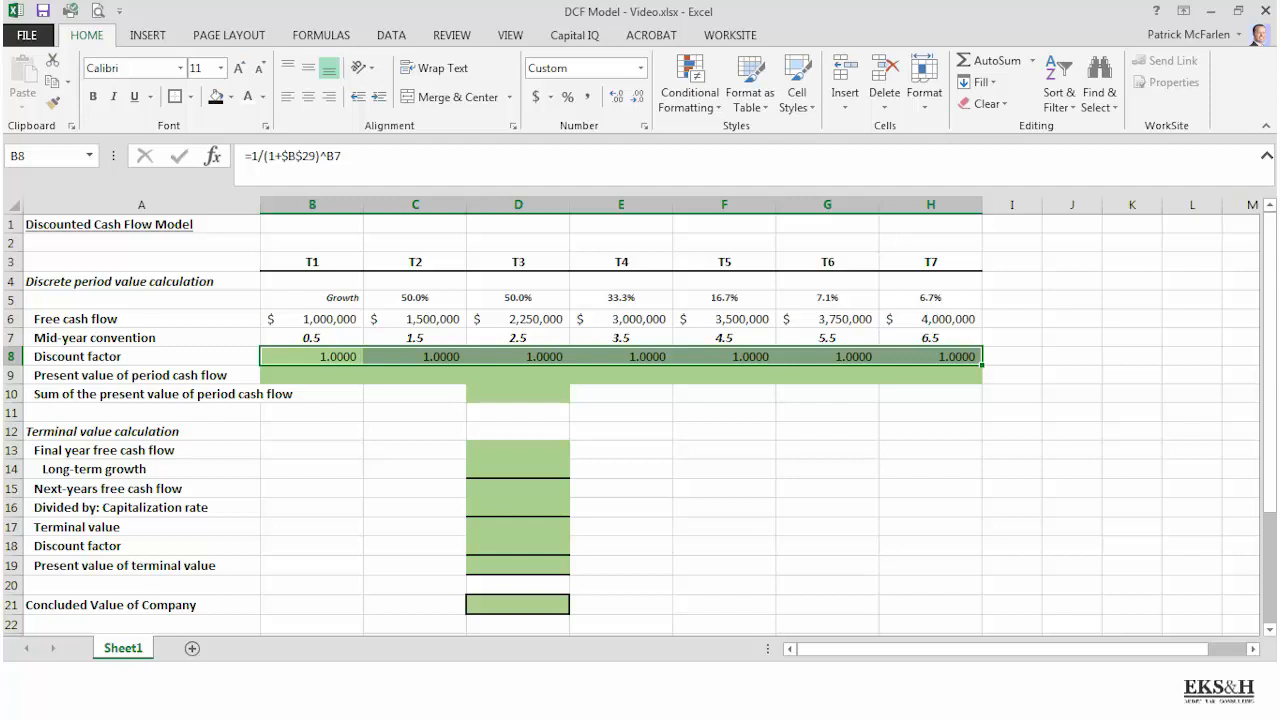
pyautogui.scroll(-2, 640, 420)
pyautogui.click(312, 628)
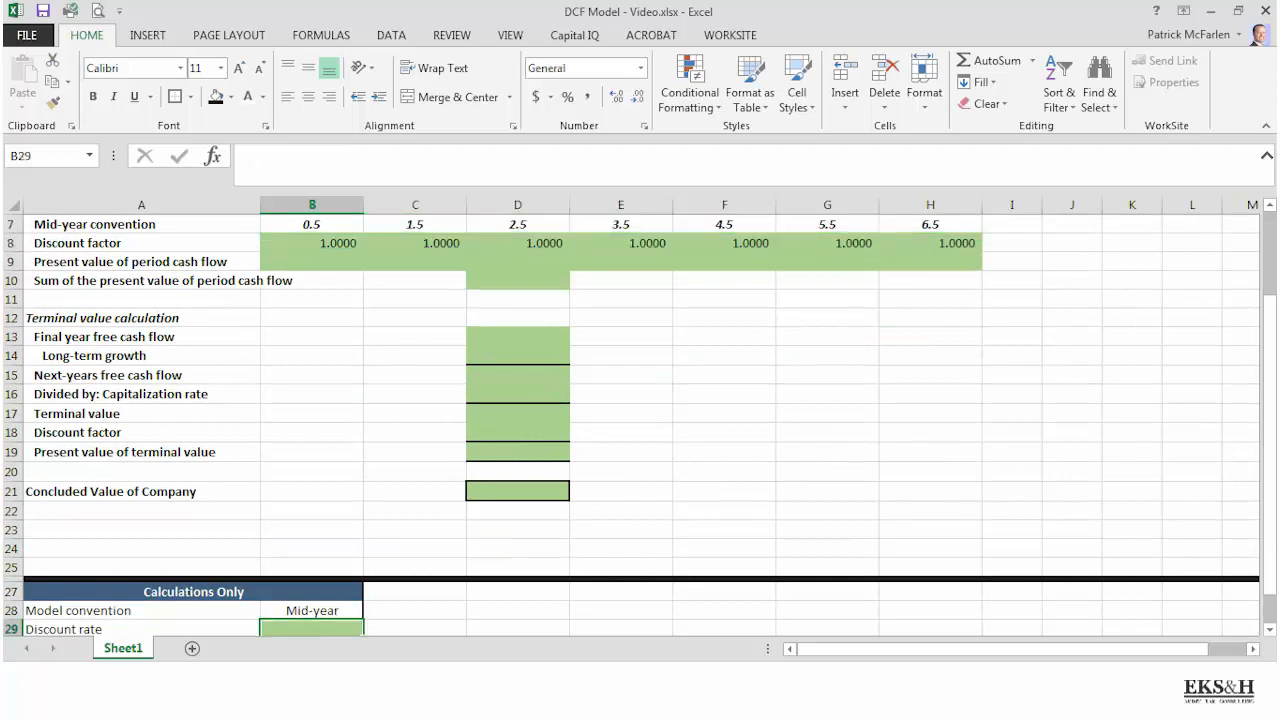
pyautogui.write('25')
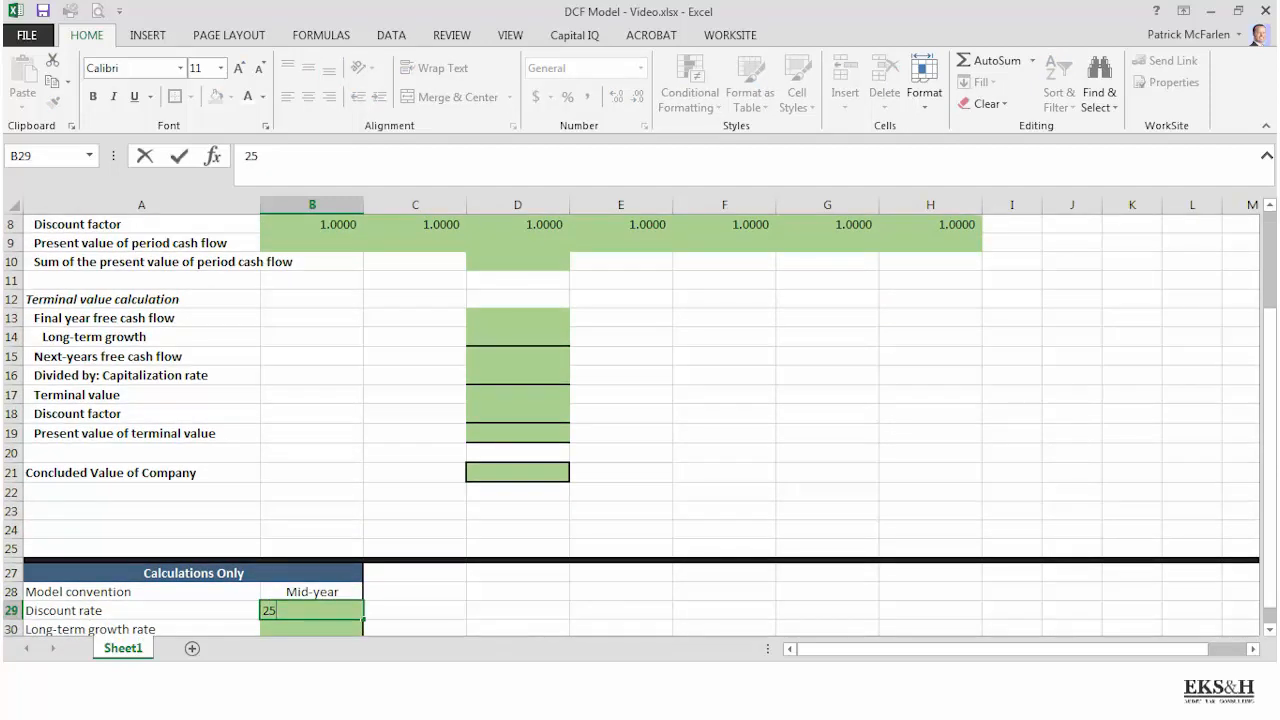
pyautogui.write('%')
pyautogui.press('Return')
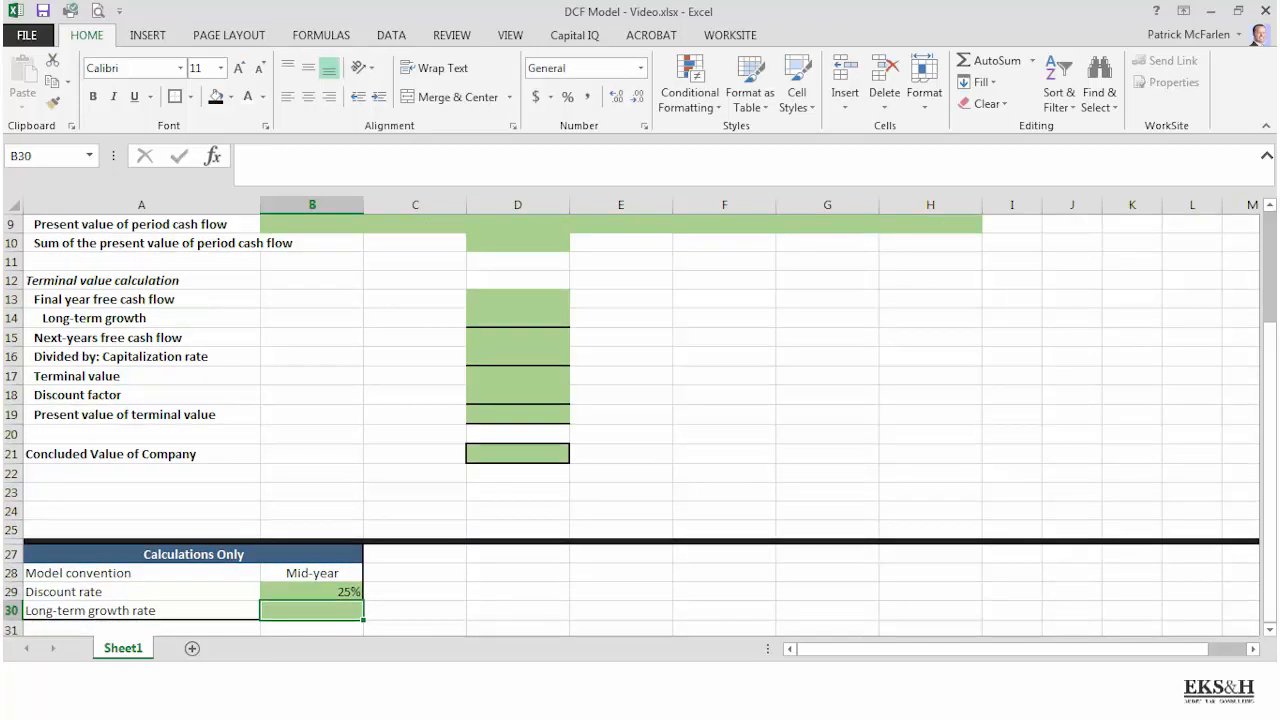
pyautogui.click(312, 592)
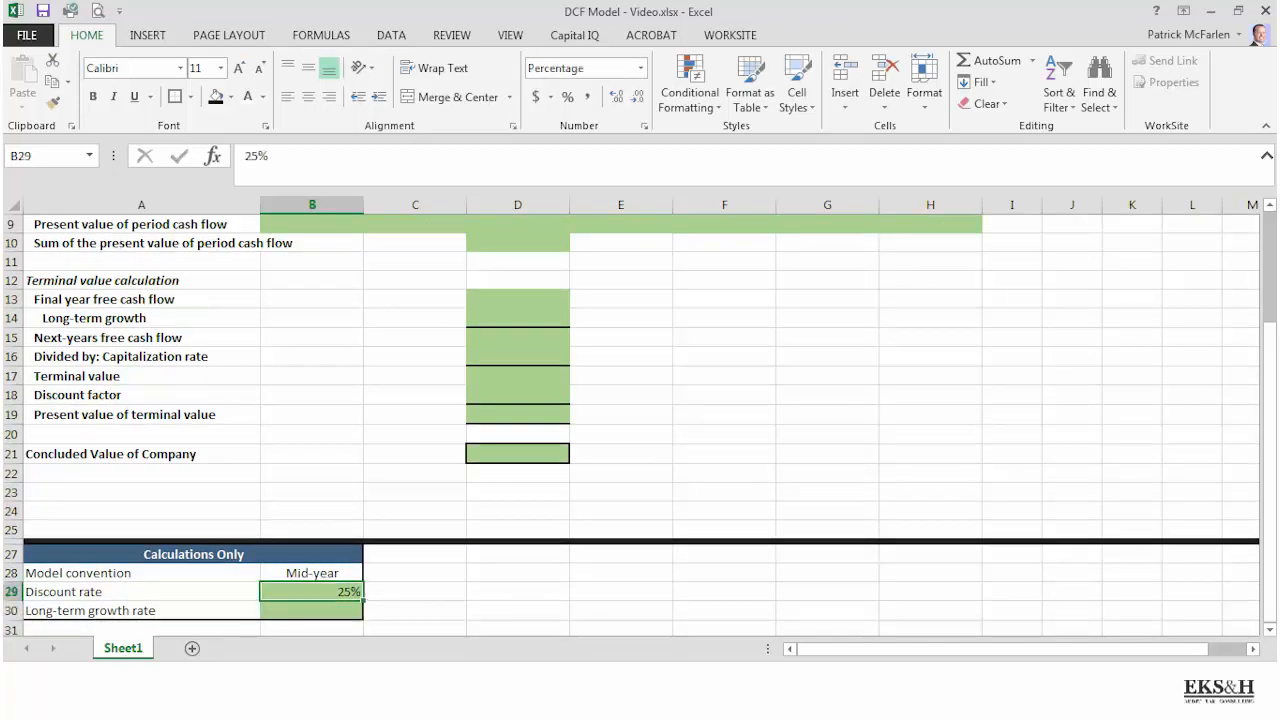
pyautogui.scroll(2, 640, 420)
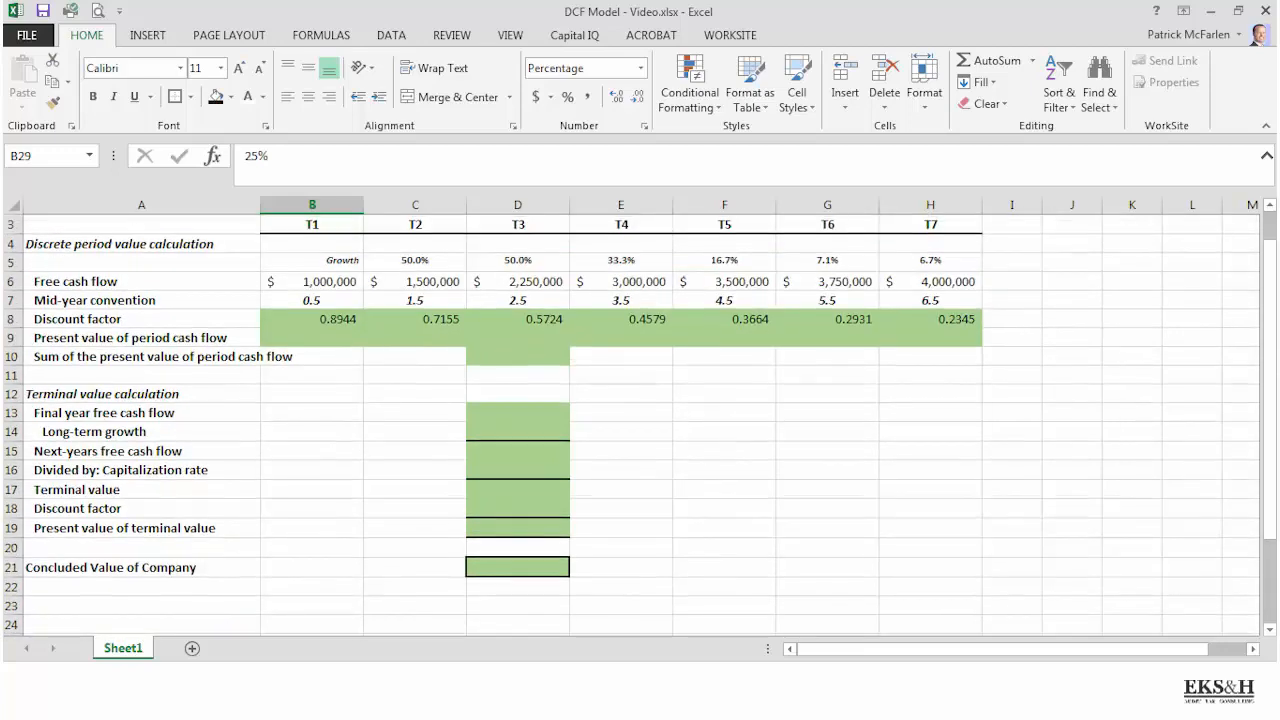
pyautogui.scroll(-2, 640, 420)
pyautogui.scroll(3, 640, 420)
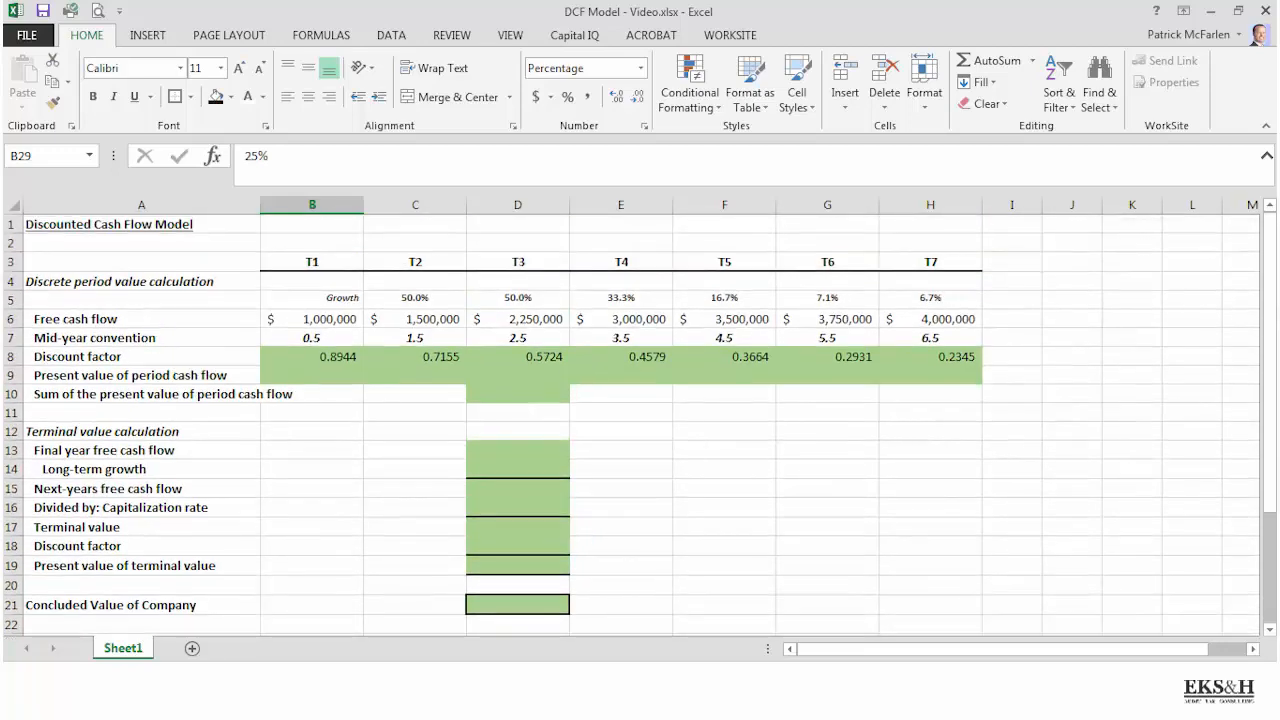
pyautogui.click(312, 357)
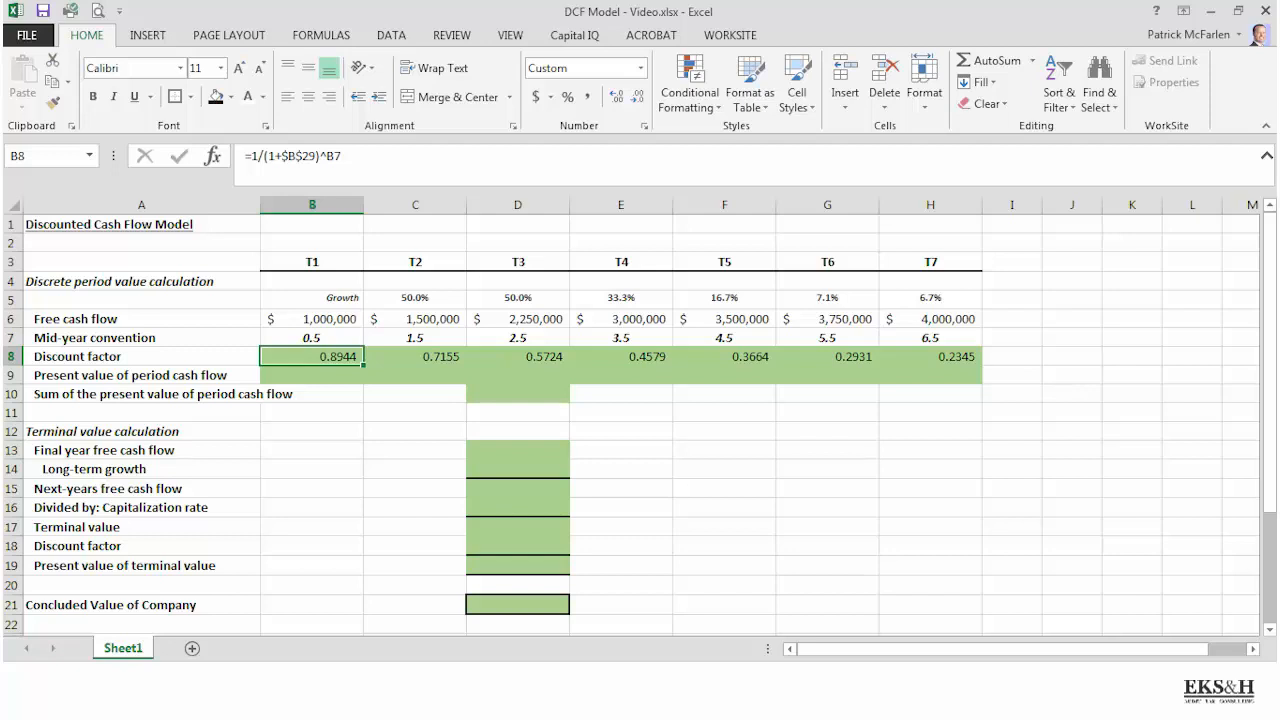
# Step: Calculate the T1 present value of period cash flow in B9 with the formula =B6*B8
pyautogui.click(312, 375)
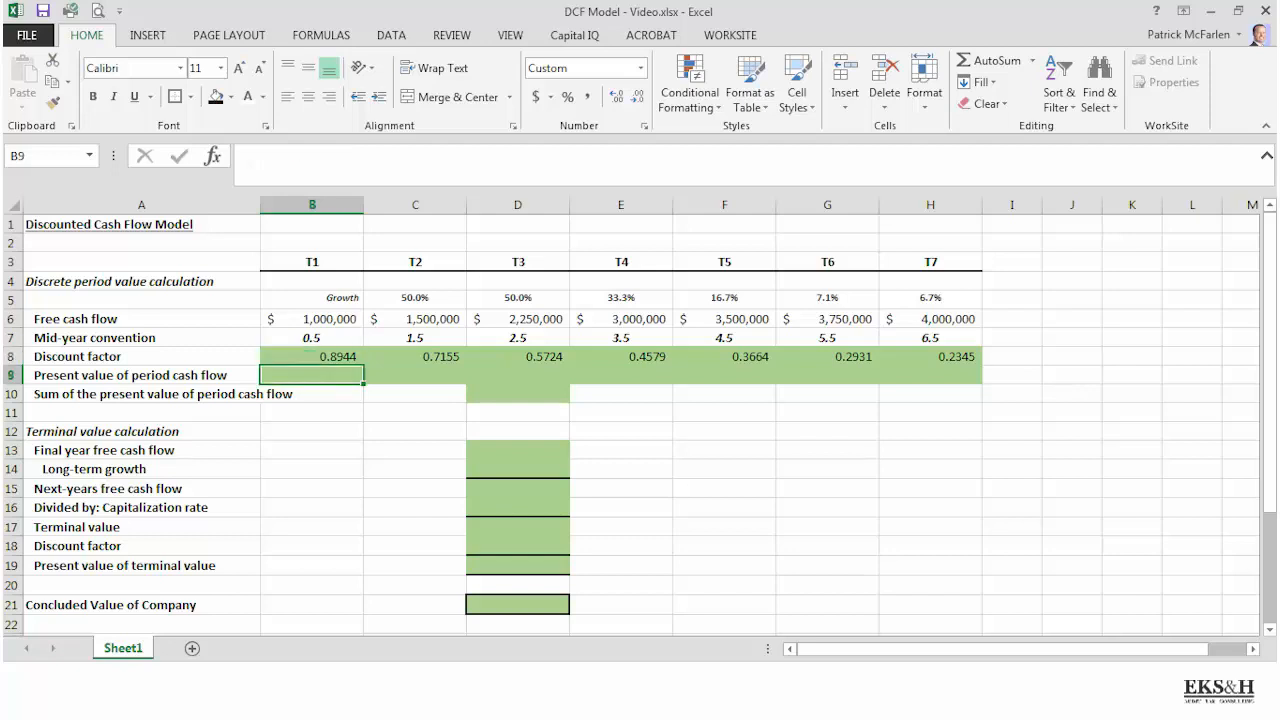
pyautogui.write('=')
pyautogui.press('Up')
pyautogui.press('Up')
pyautogui.press('Up')
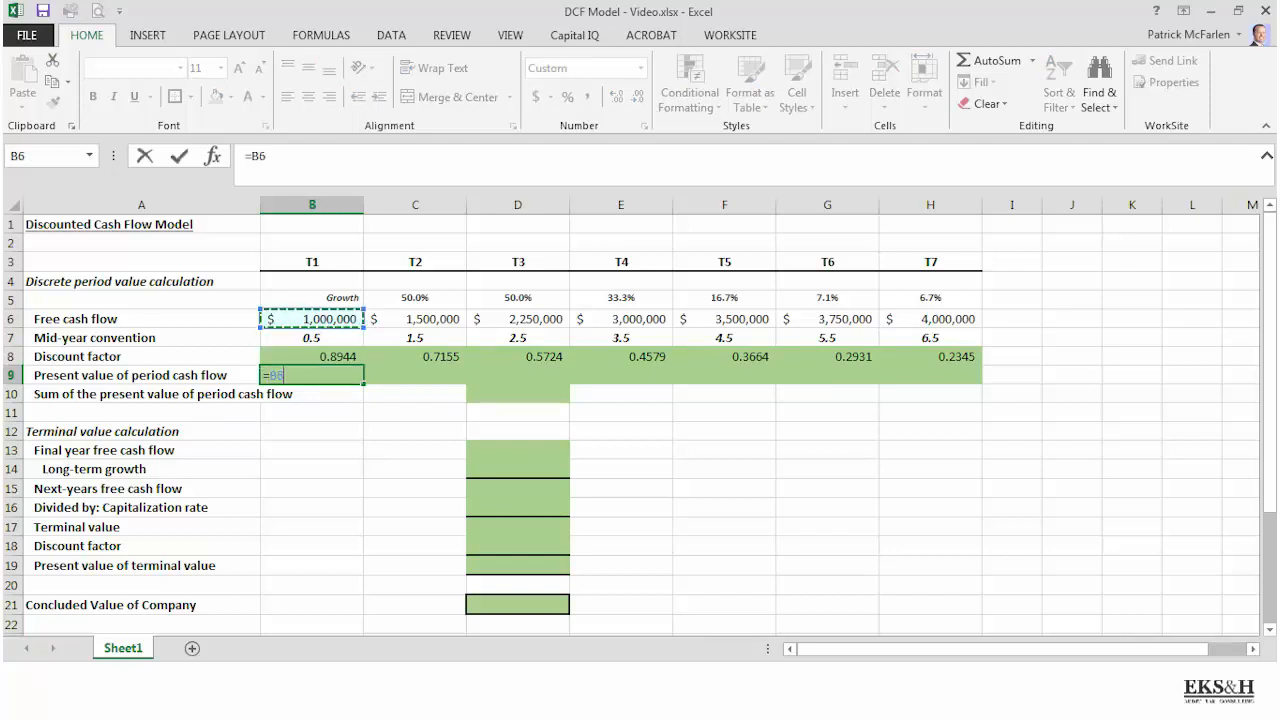
pyautogui.write('*')
pyautogui.press('Up')
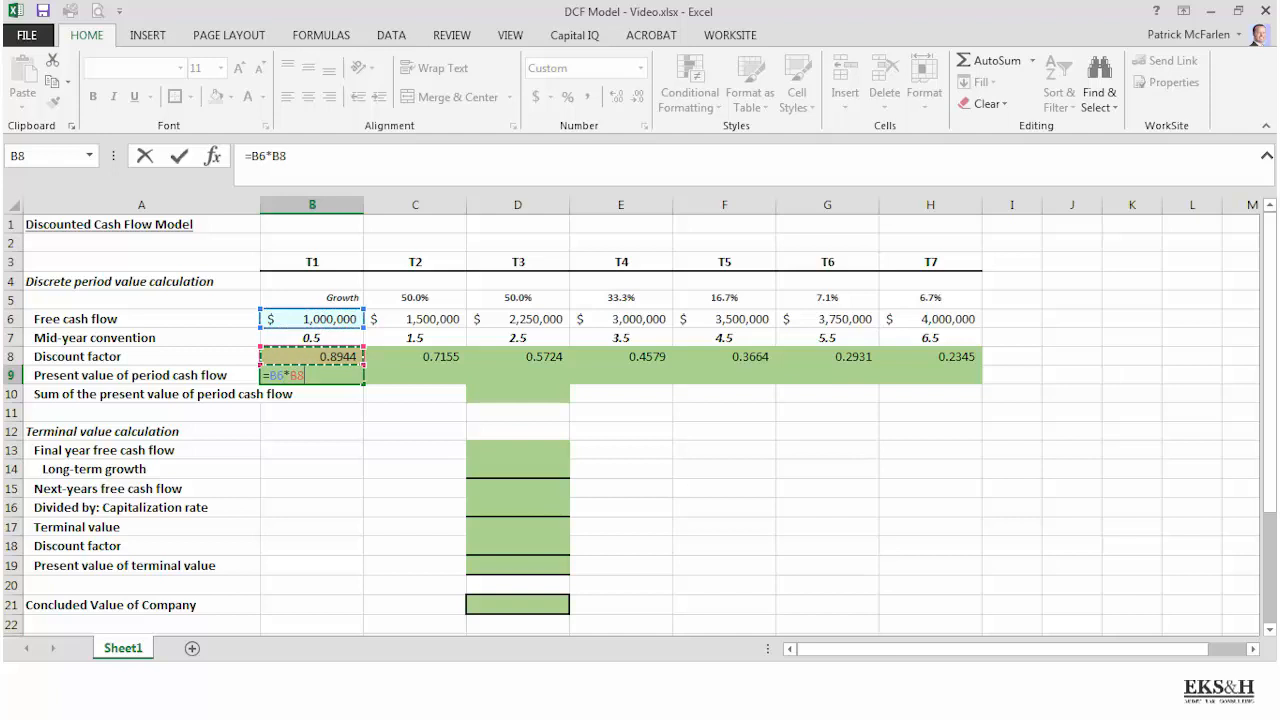
pyautogui.press('Return')
# Step: Format the T1 present value in B9 as Accounting with a dollar sign and no decimal places
pyautogui.press('Up')
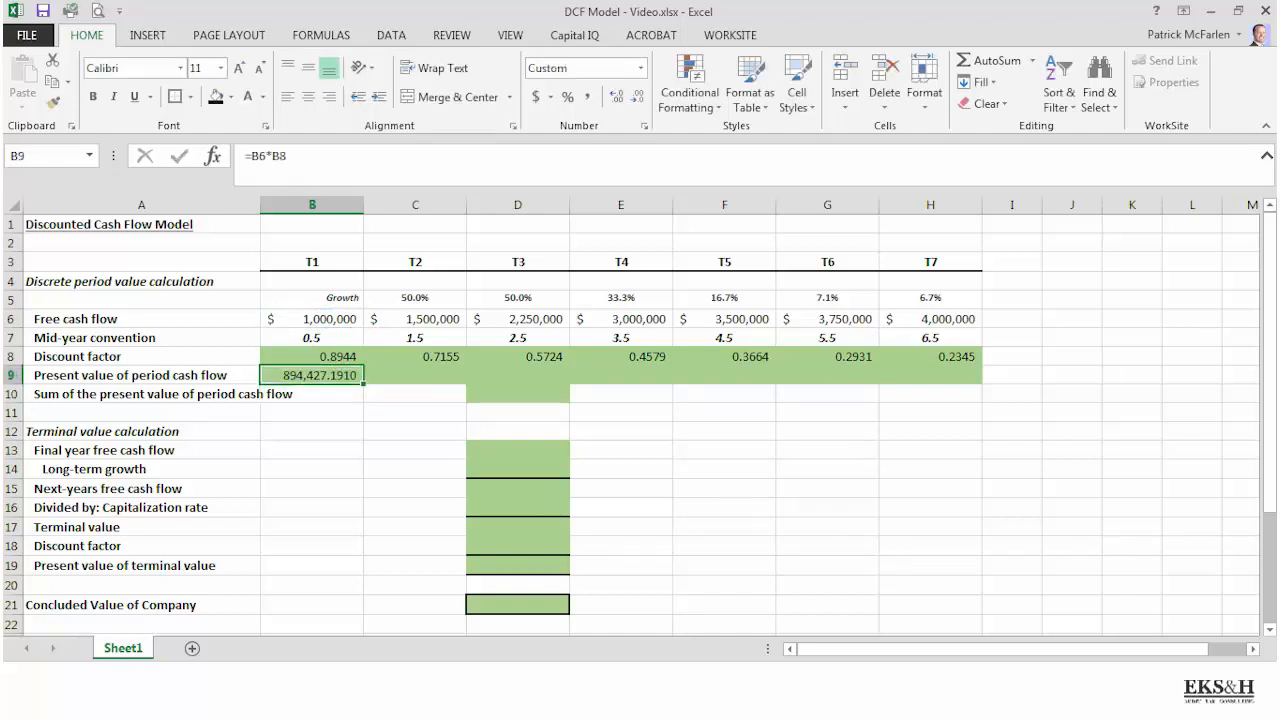
pyautogui.click(537, 97)
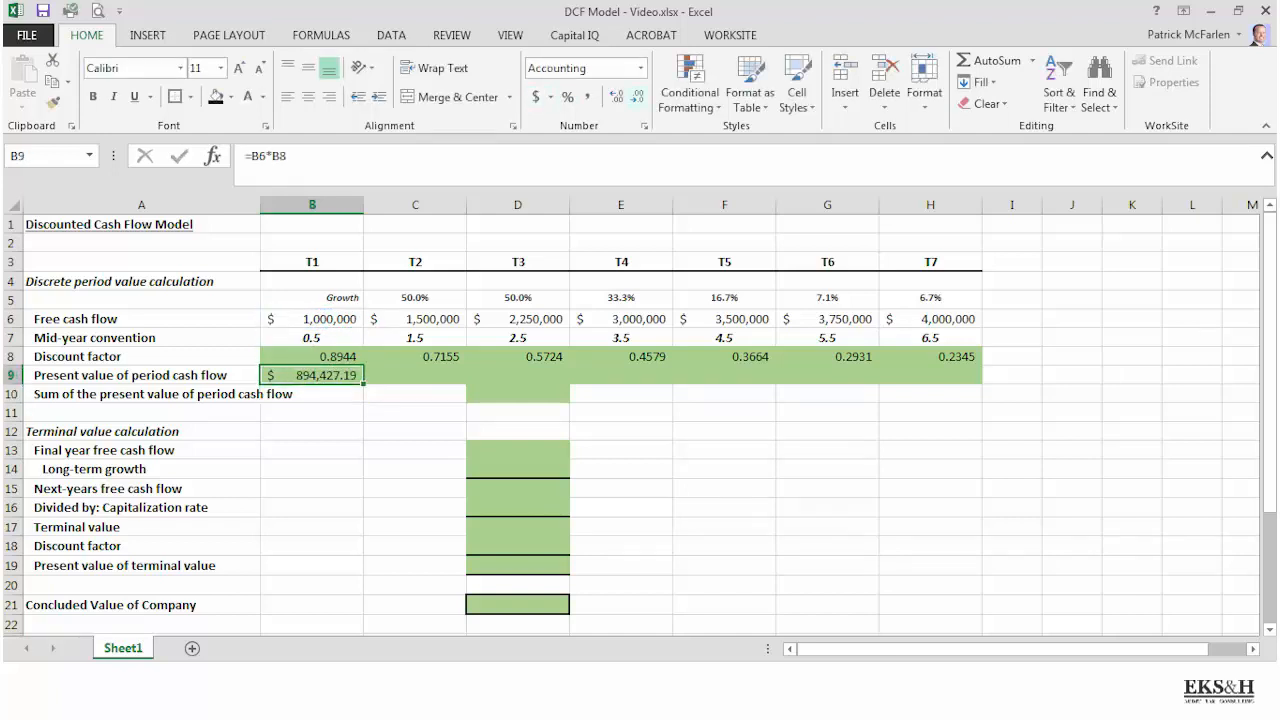
pyautogui.click(637, 97)
pyautogui.click(637, 97)
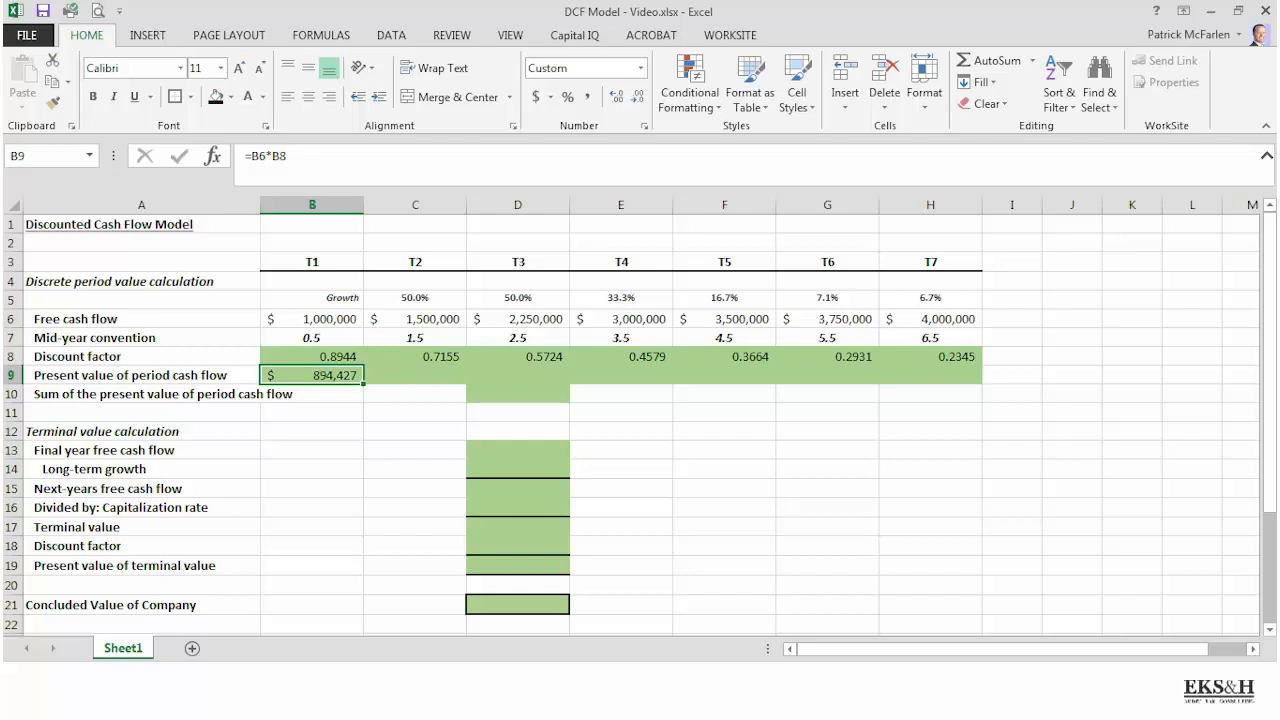
# Step: Copy the T1 present value formula and its formatting from B9 across periods T2 to T7, through H9
pyautogui.hotkey('ctrl', 'c')
pyautogui.moveTo(312, 375); pyautogui.dragTo(930, 375)
pyautogui.hotkey('ctrl', 'v')
pyautogui.press('Escape')
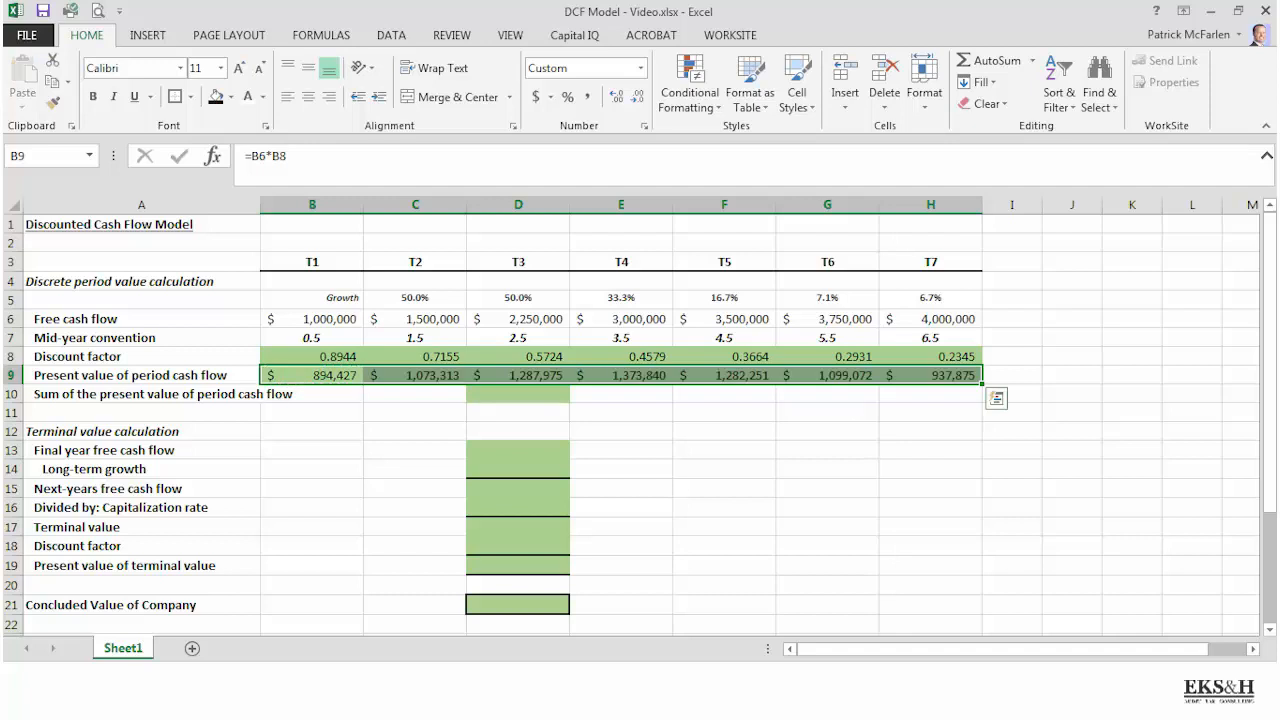
# Step: Total the present values of period cash flow in D10 with the formula =SUM(B9:H9)
pyautogui.press('Right')
pyautogui.press('Down')
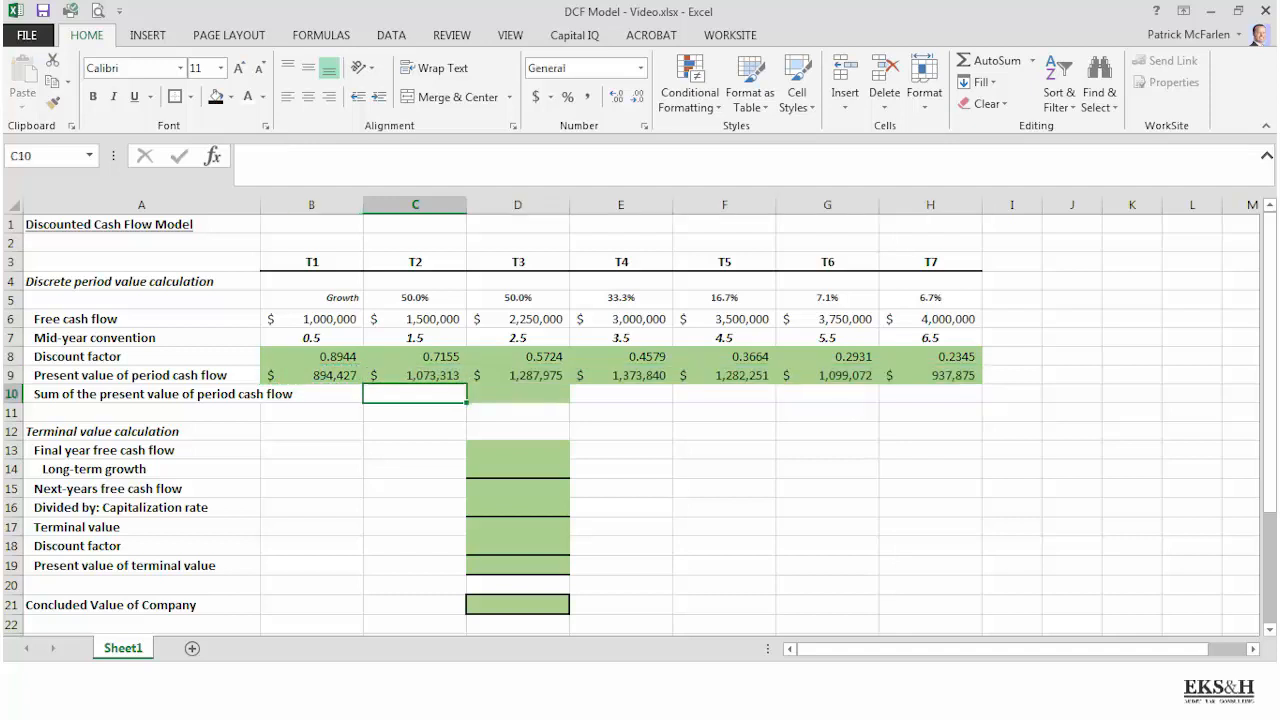
pyautogui.press('Right')
pyautogui.write('=su')
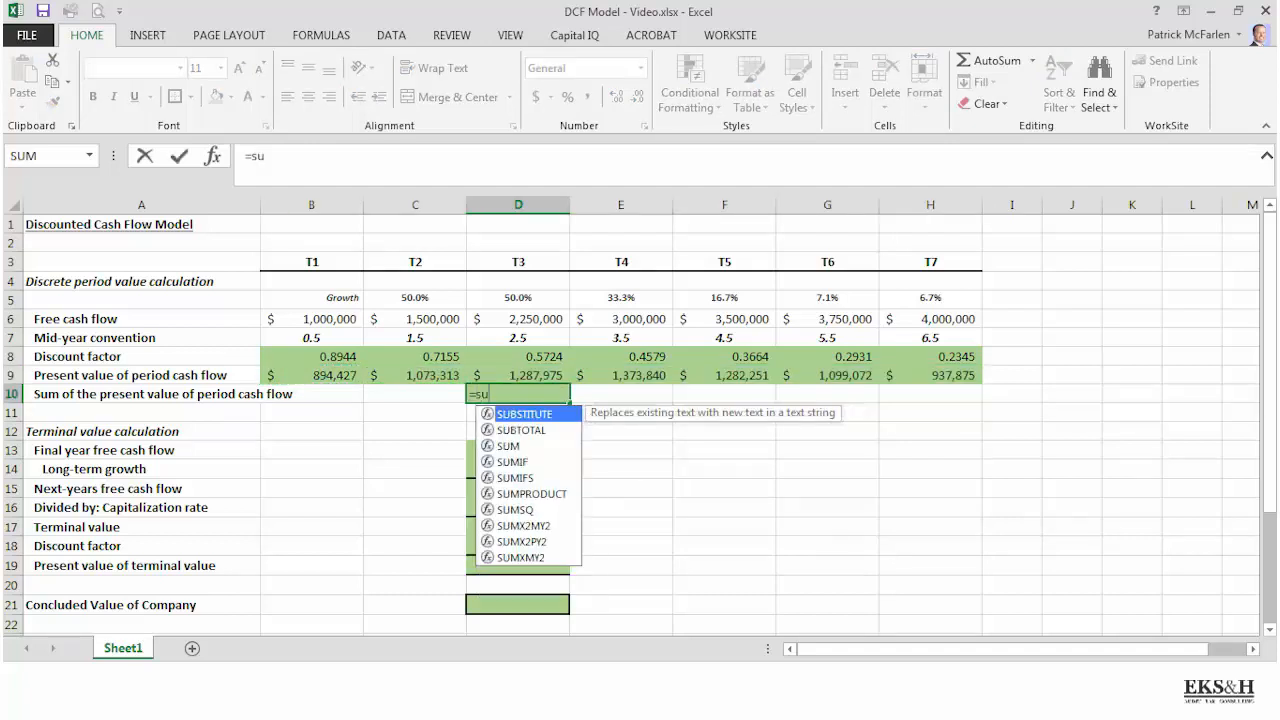
pyautogui.write('m(')
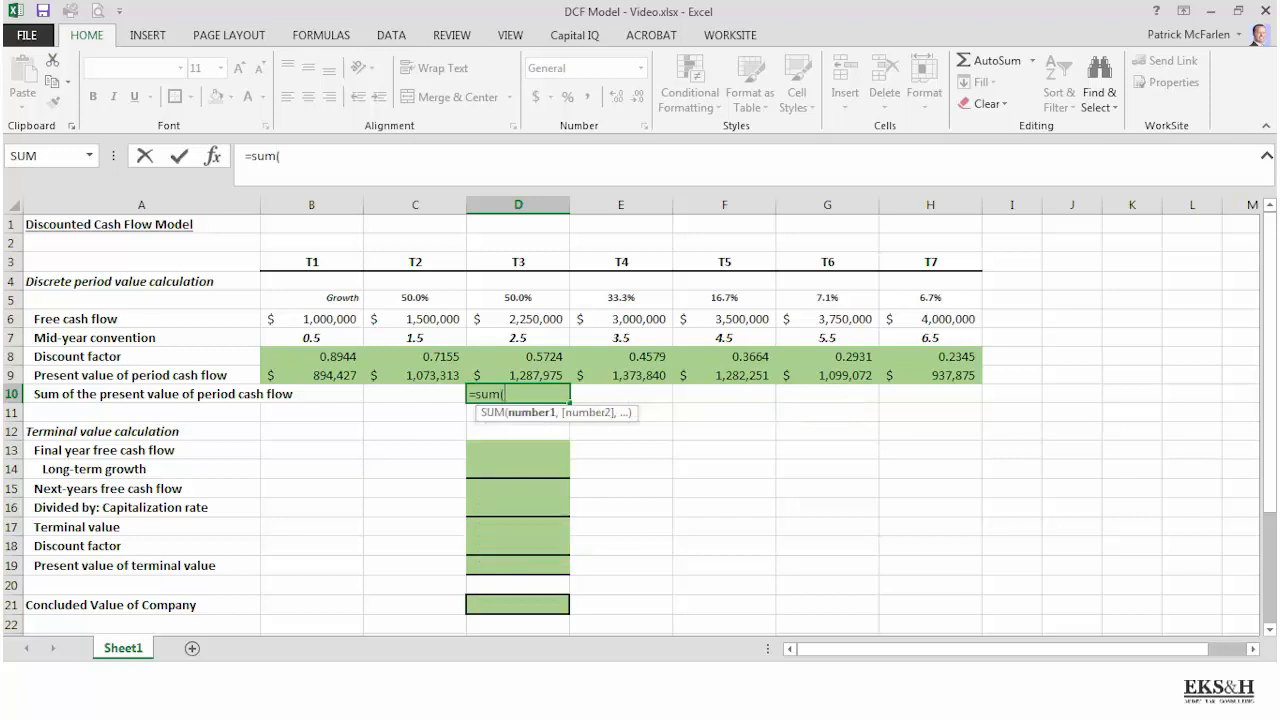
pyautogui.press('Up')
pyautogui.press('Left')
pyautogui.press('Left')
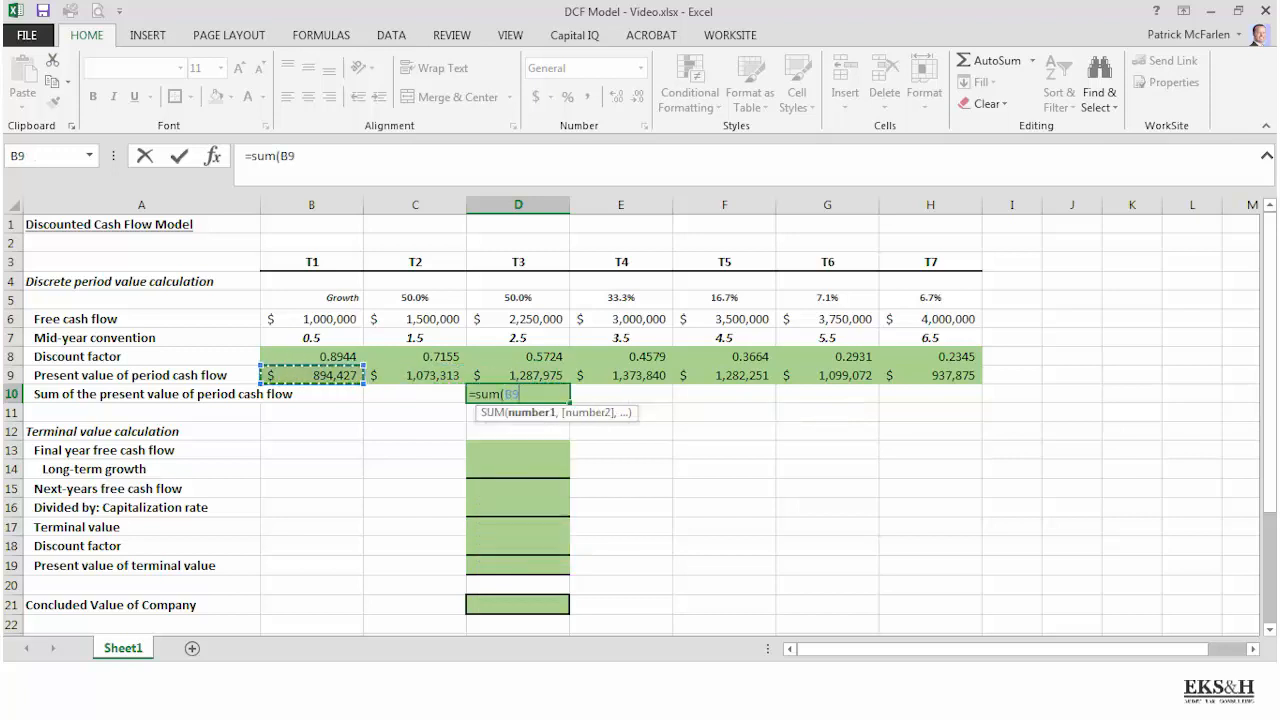
pyautogui.hotkey('ctrl', 'shift', 'Right')
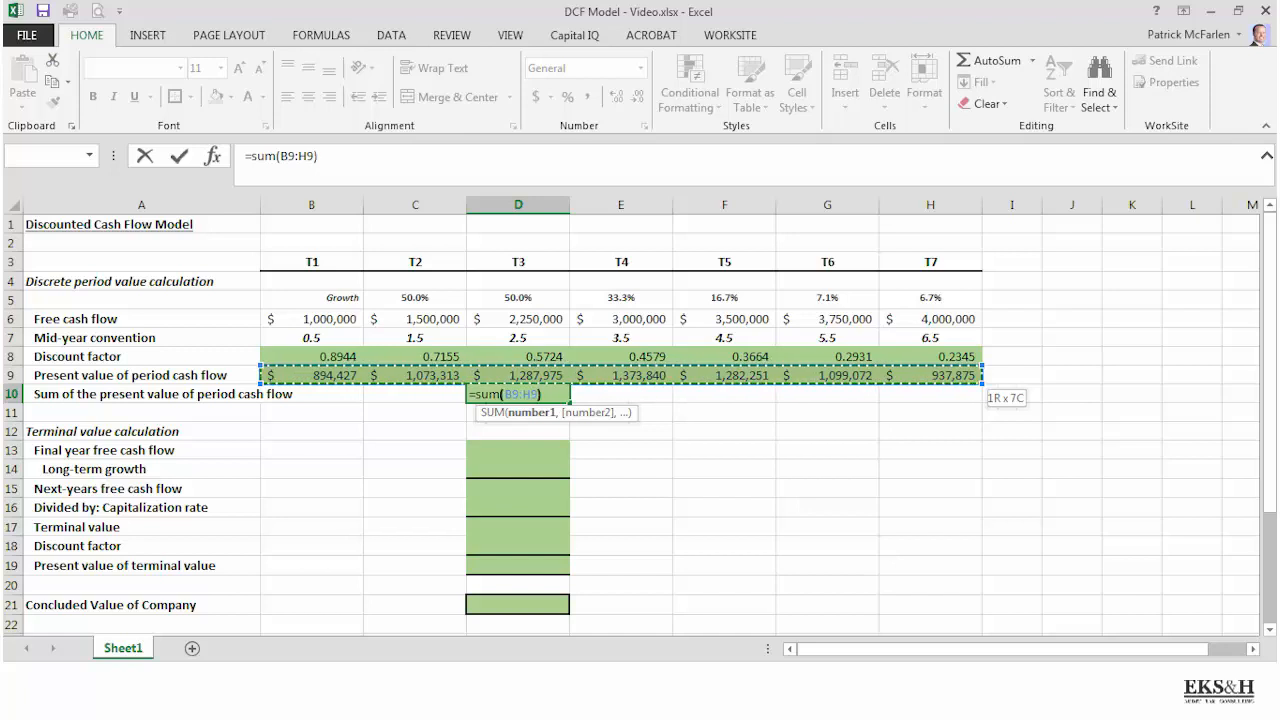
pyautogui.write(')')
pyautogui.press('Return')
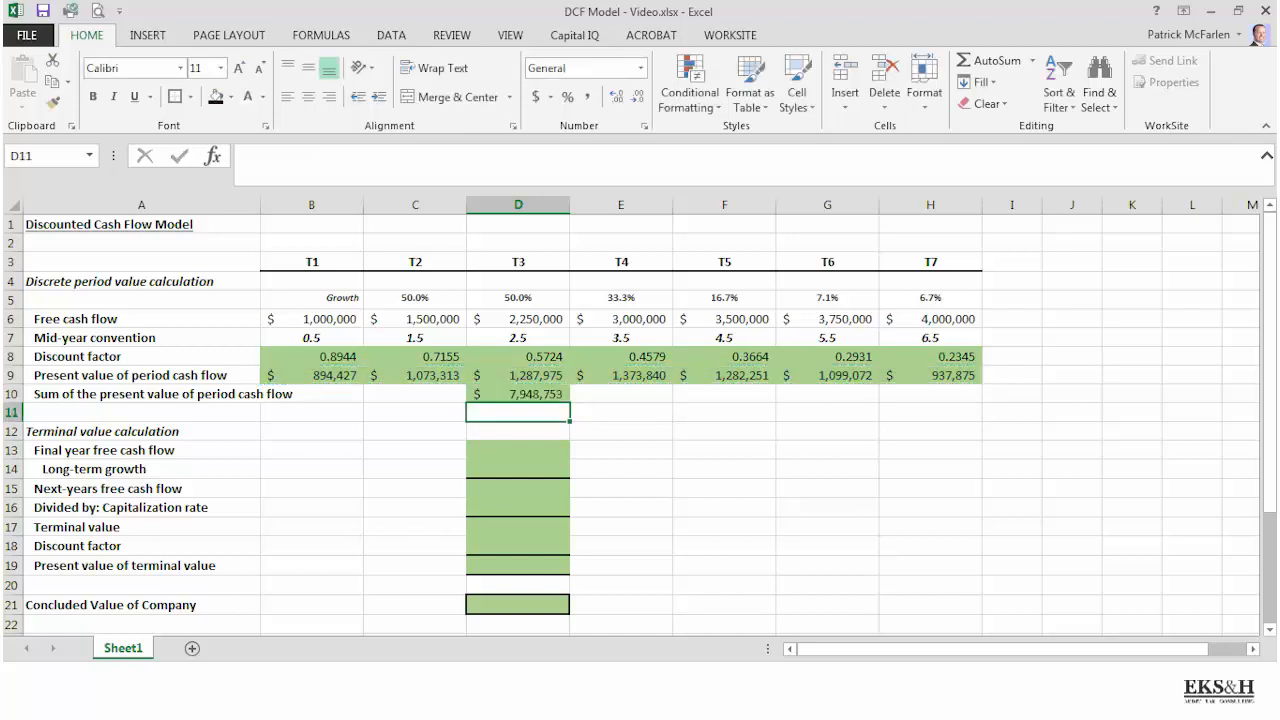
pyautogui.click(518, 394)
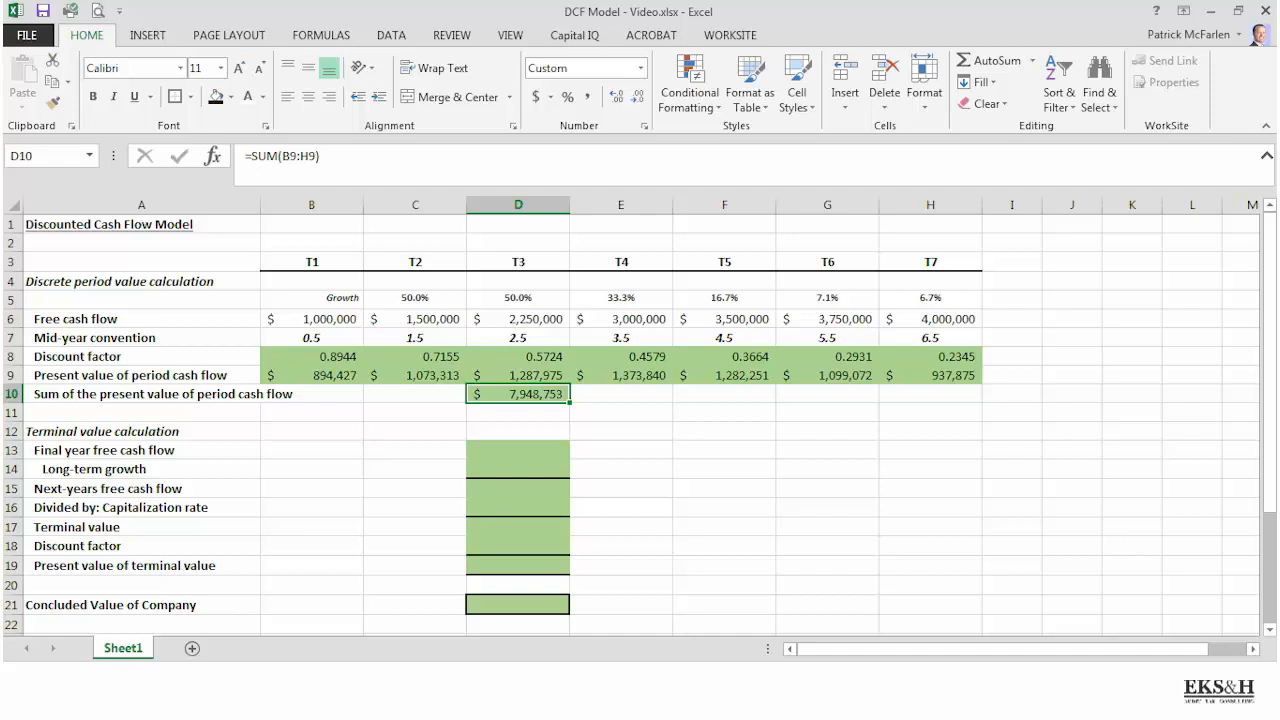
# Step: Link the final year free cash flow in D13 to the T7 free cash flow with the formula =H6
pyautogui.press('Down')
pyautogui.press('Down')
pyautogui.press('Down')
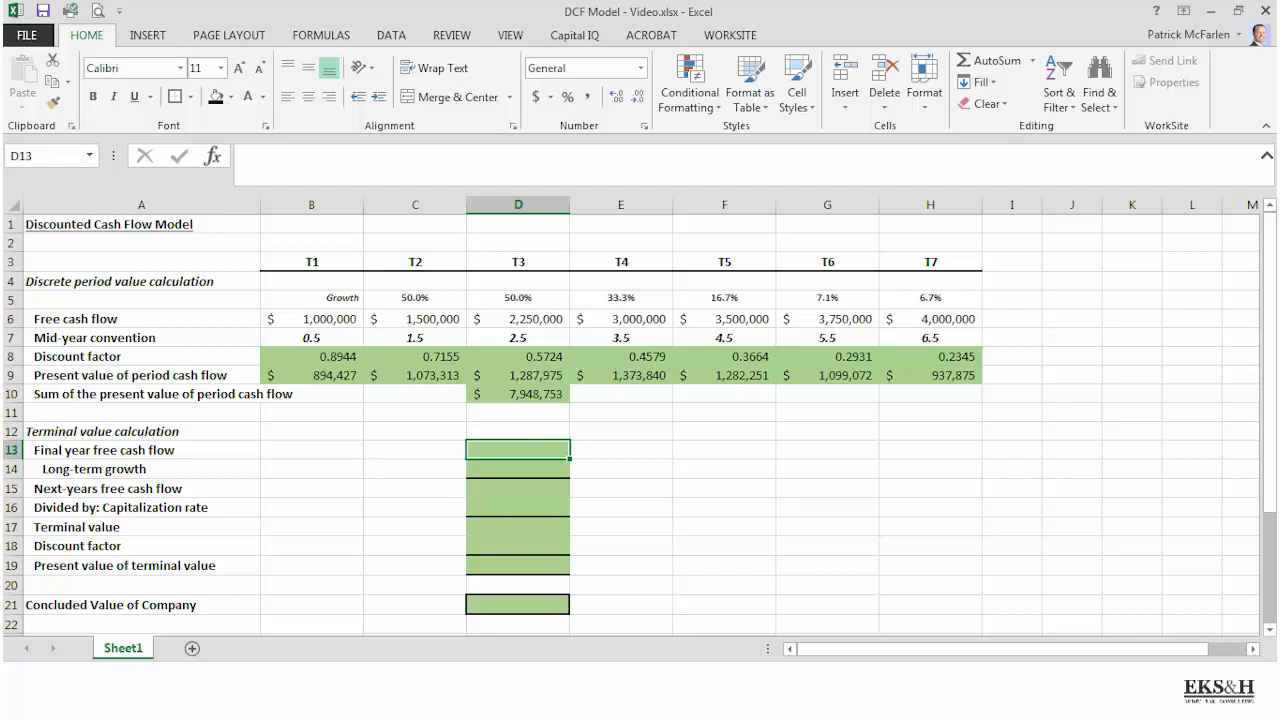
pyautogui.write('=')
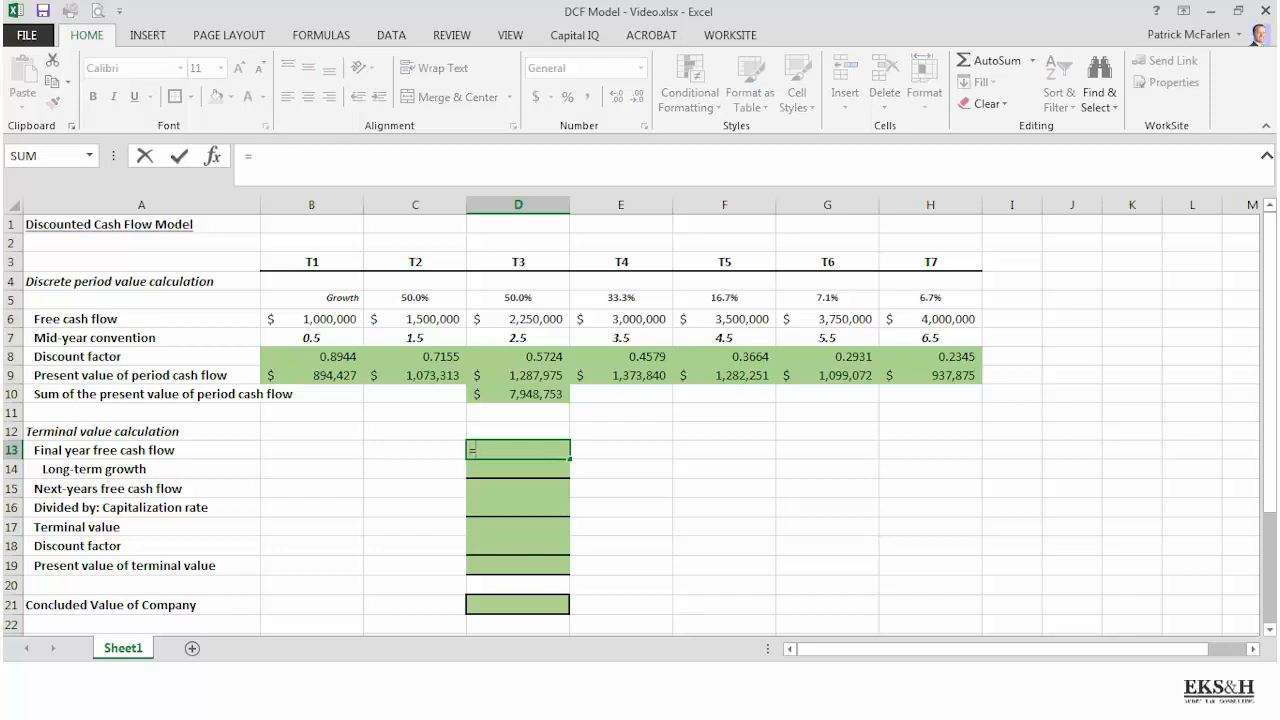
pyautogui.click(930, 319)
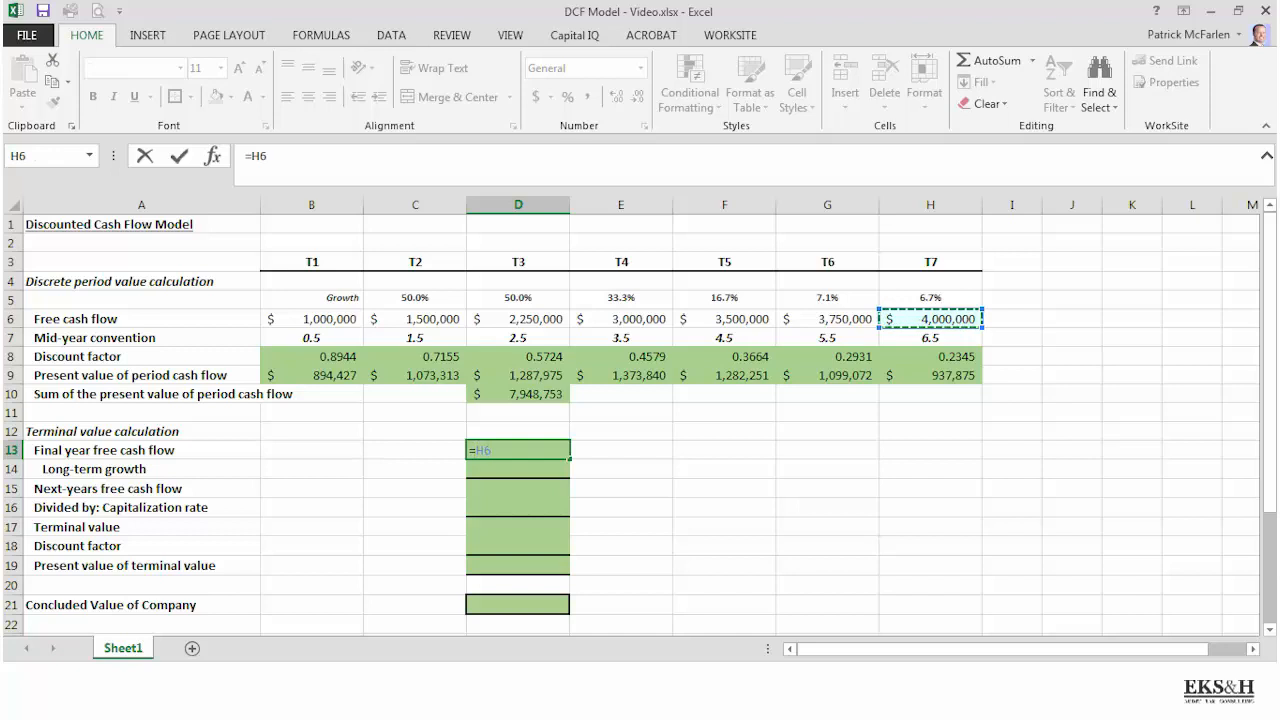
pyautogui.press('Return')
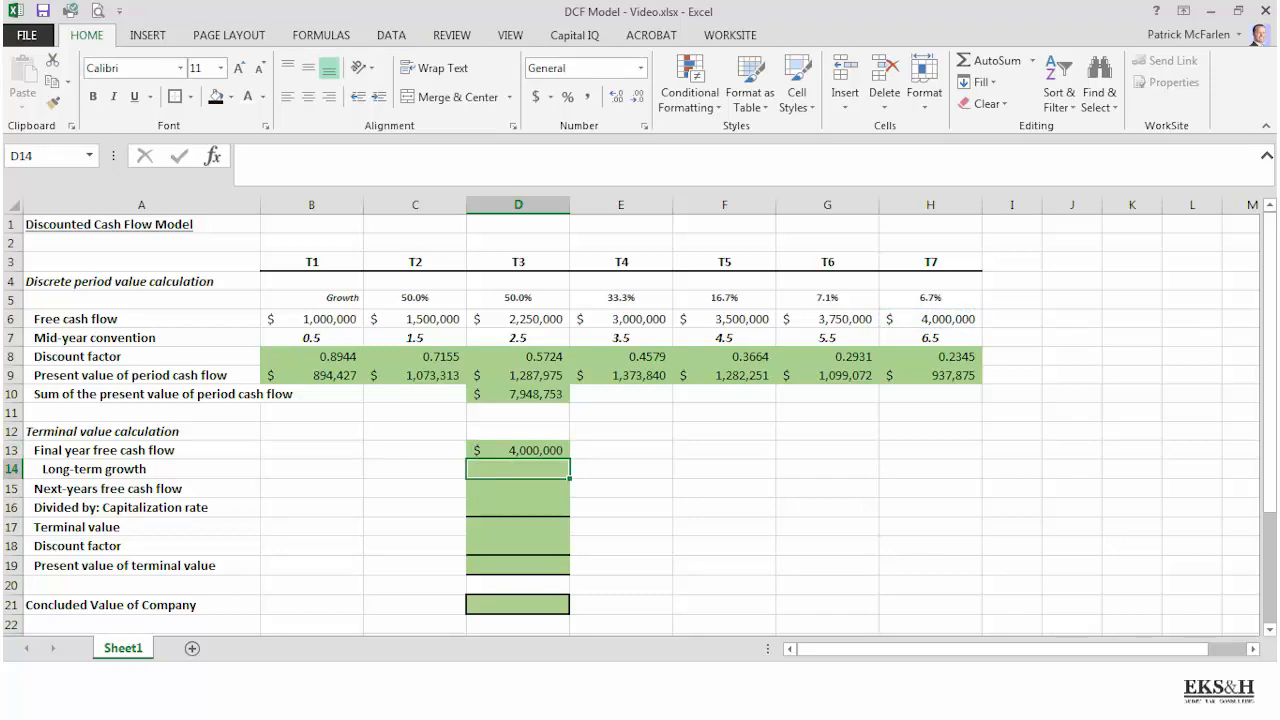
# Step: Enter a long-term growth rate of 3% in B30 of the Calculations Only table
pyautogui.scroll(-4, 640, 420)
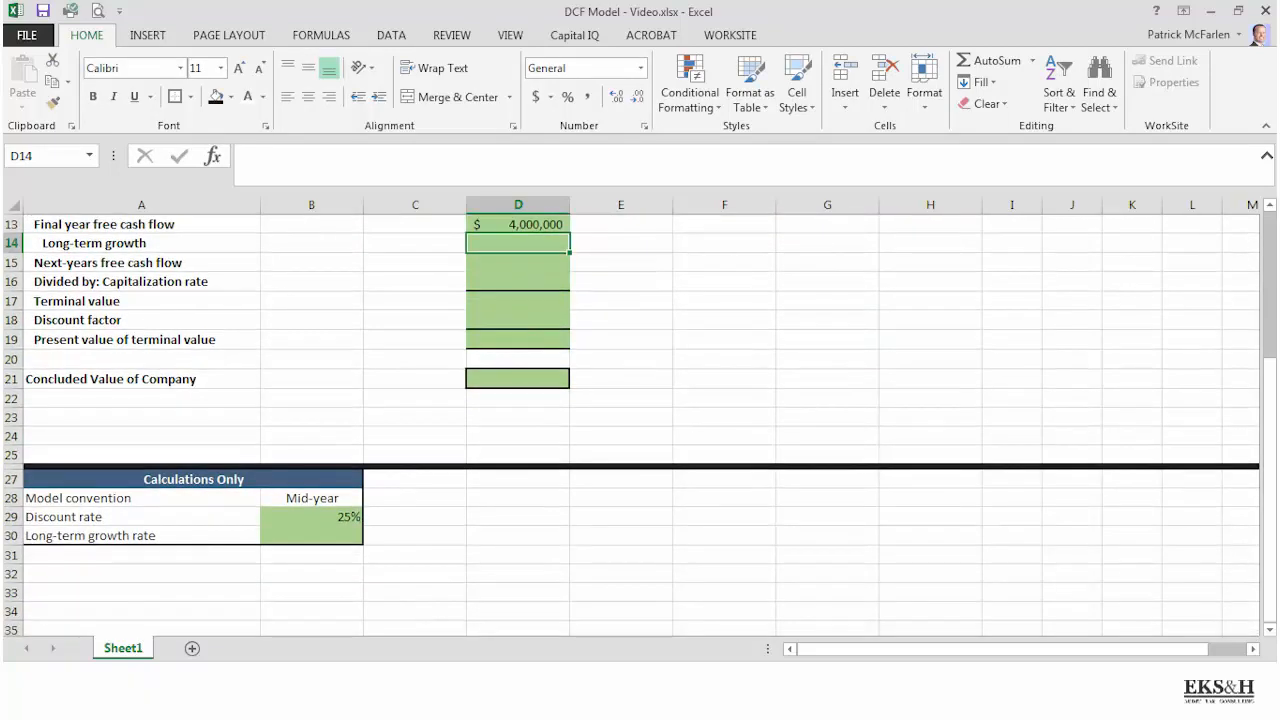
pyautogui.click(312, 536)
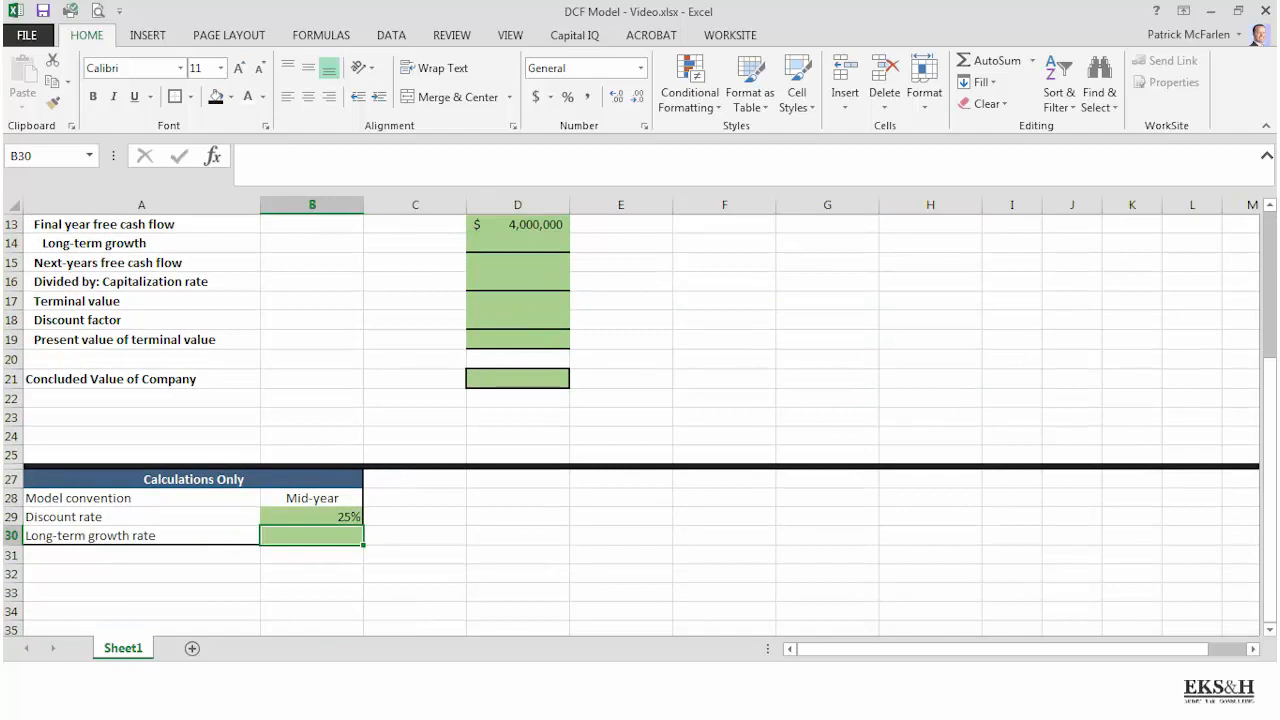
pyautogui.write('3')
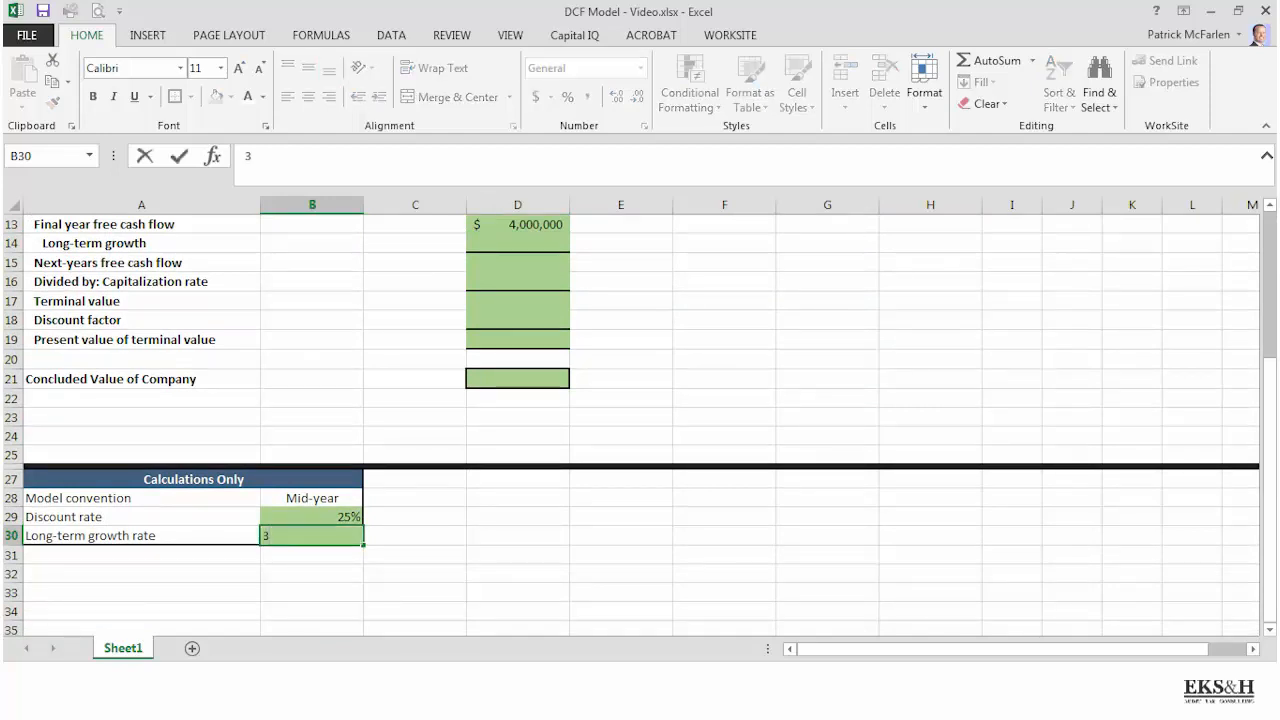
pyautogui.write('%')
pyautogui.press('Return')
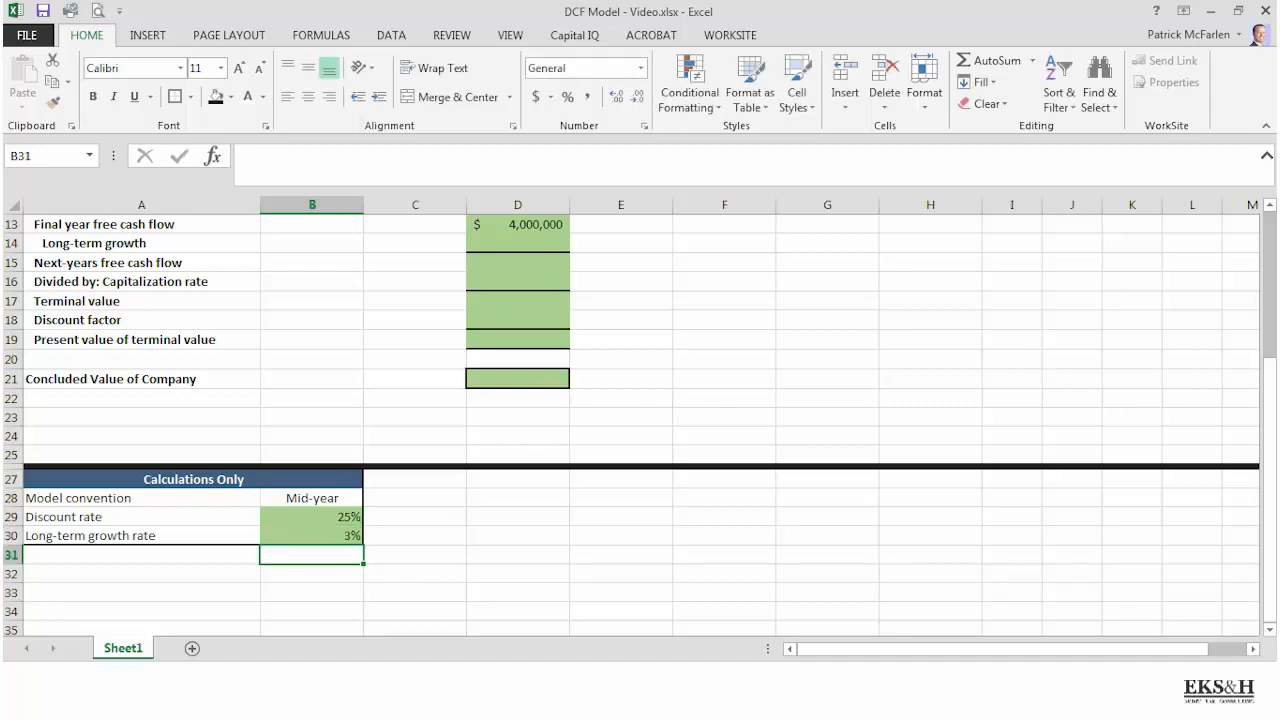
# Step: Calculate the long-term growth amount in D14 with the formula =D13*B30
pyautogui.scroll(2, 640, 420)
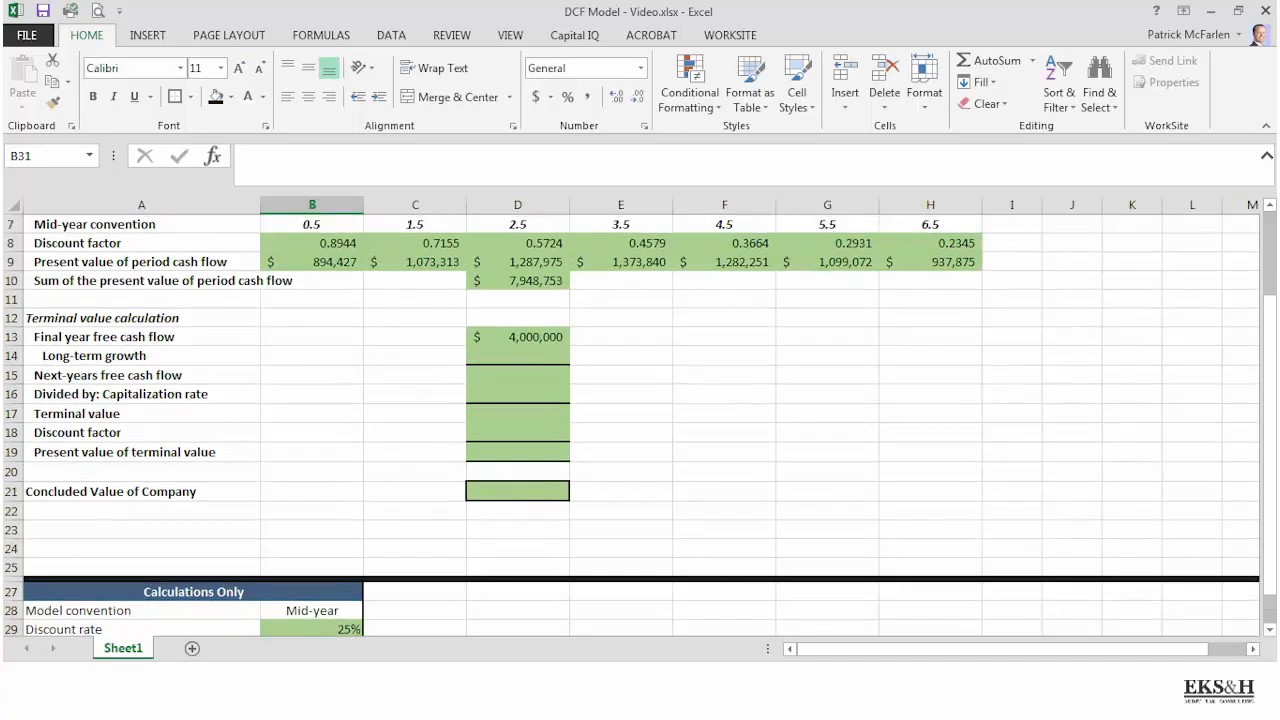
pyautogui.scroll(-2, 640, 420)
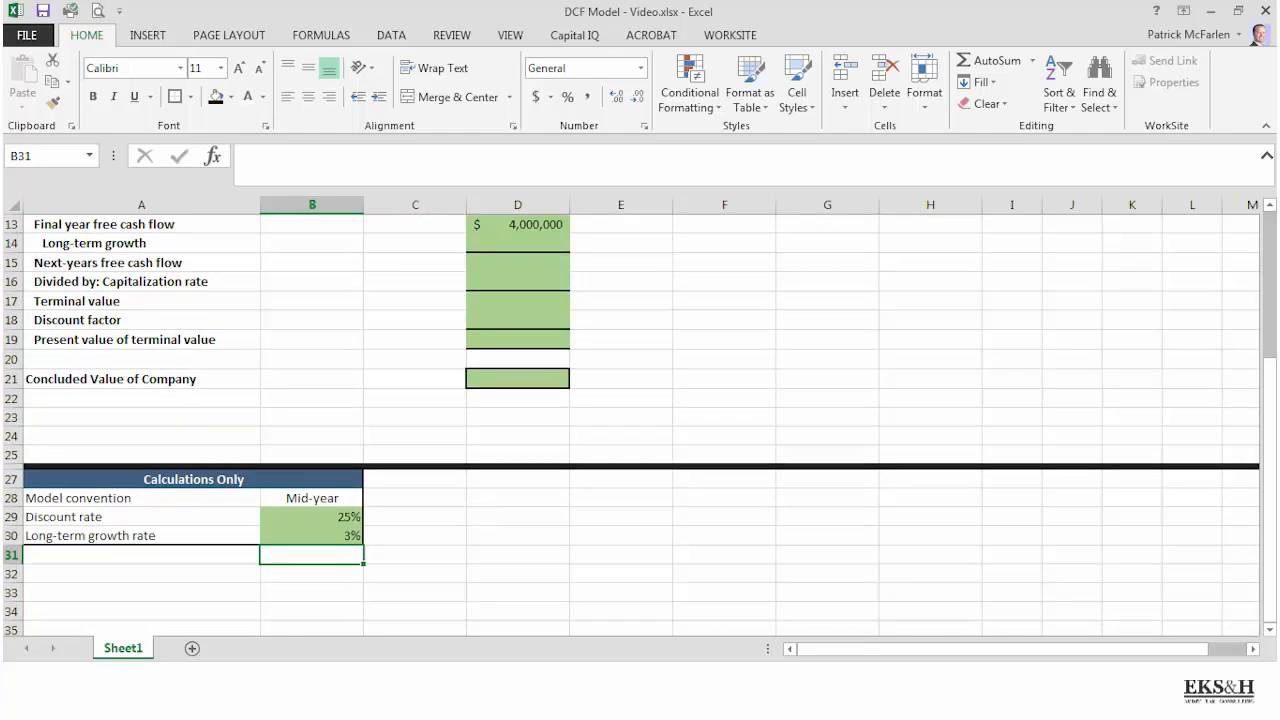
pyautogui.scroll(2, 640, 420)
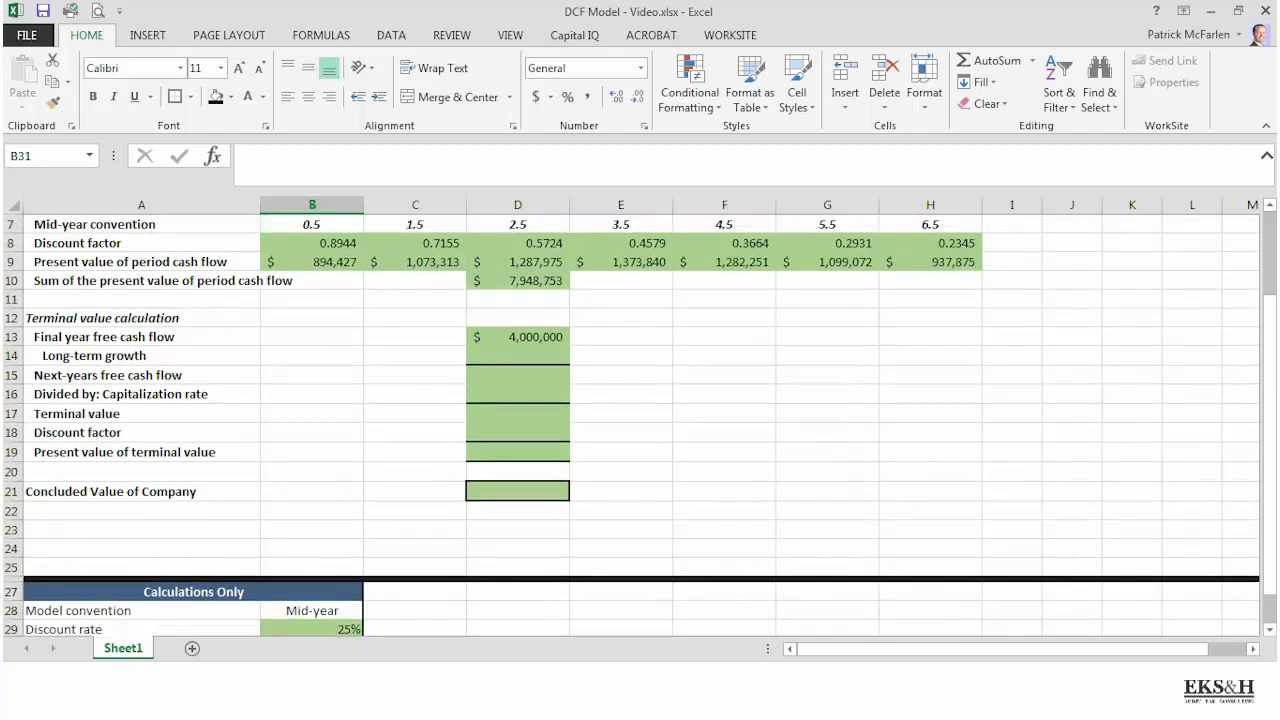
pyautogui.click(518, 356)
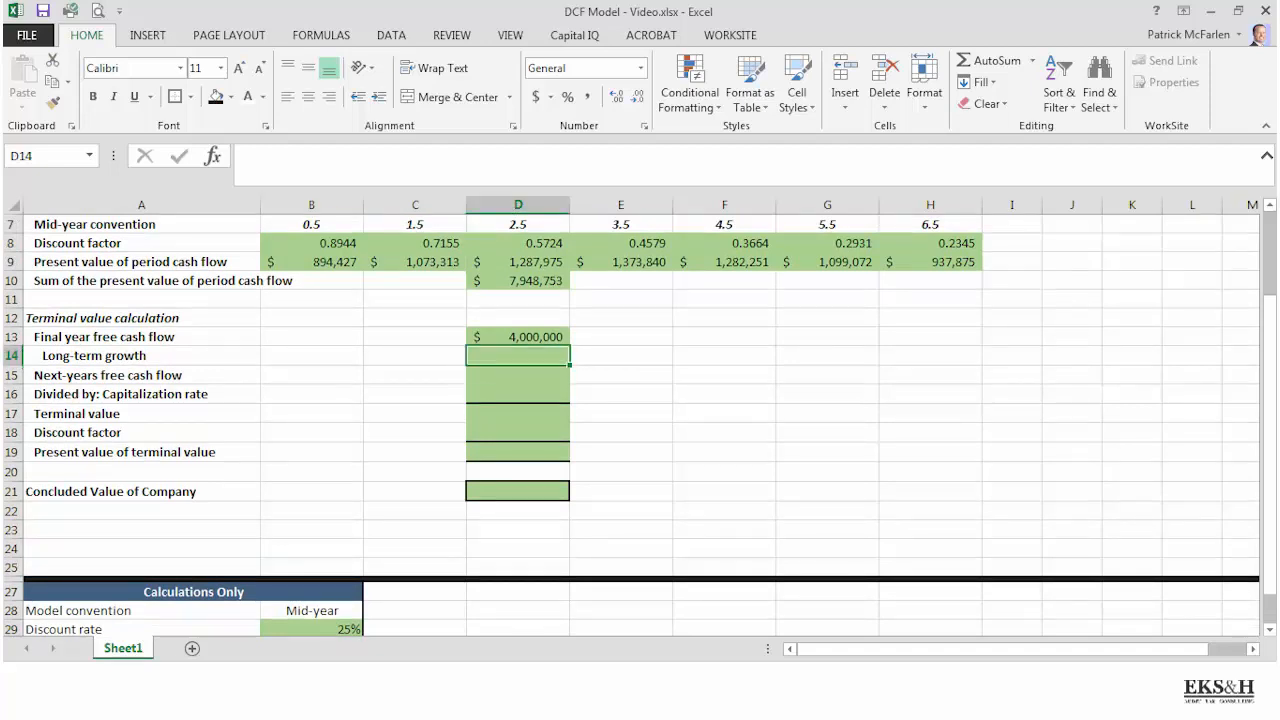
pyautogui.write('=')
pyautogui.press('Up')
pyautogui.write('*')
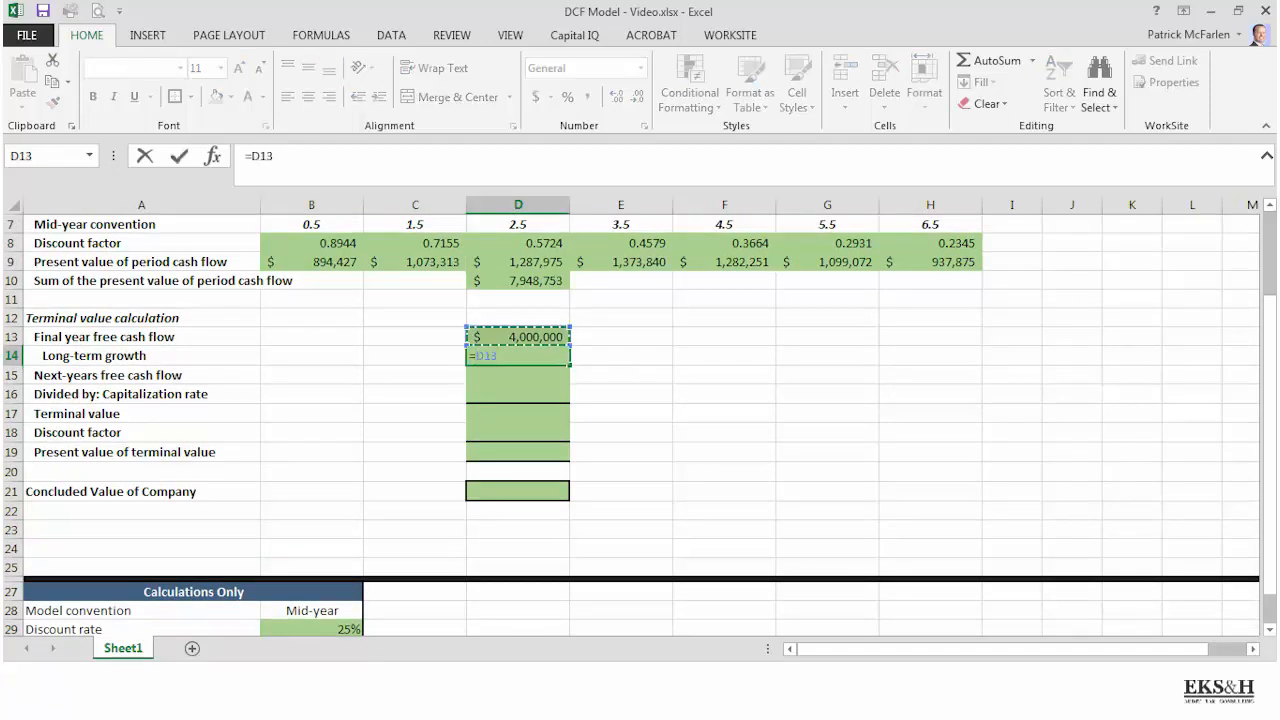
pyautogui.scroll(-2, 640, 420)
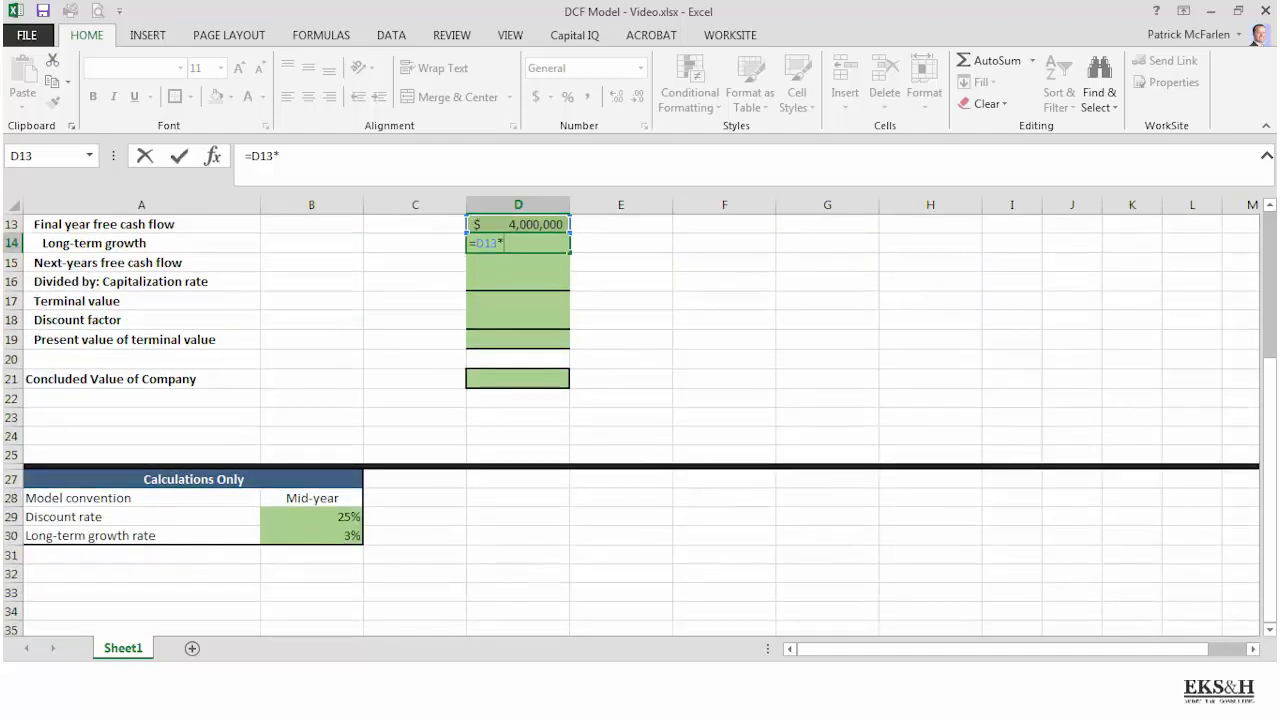
pyautogui.click(312, 536)
pyautogui.press('Return')
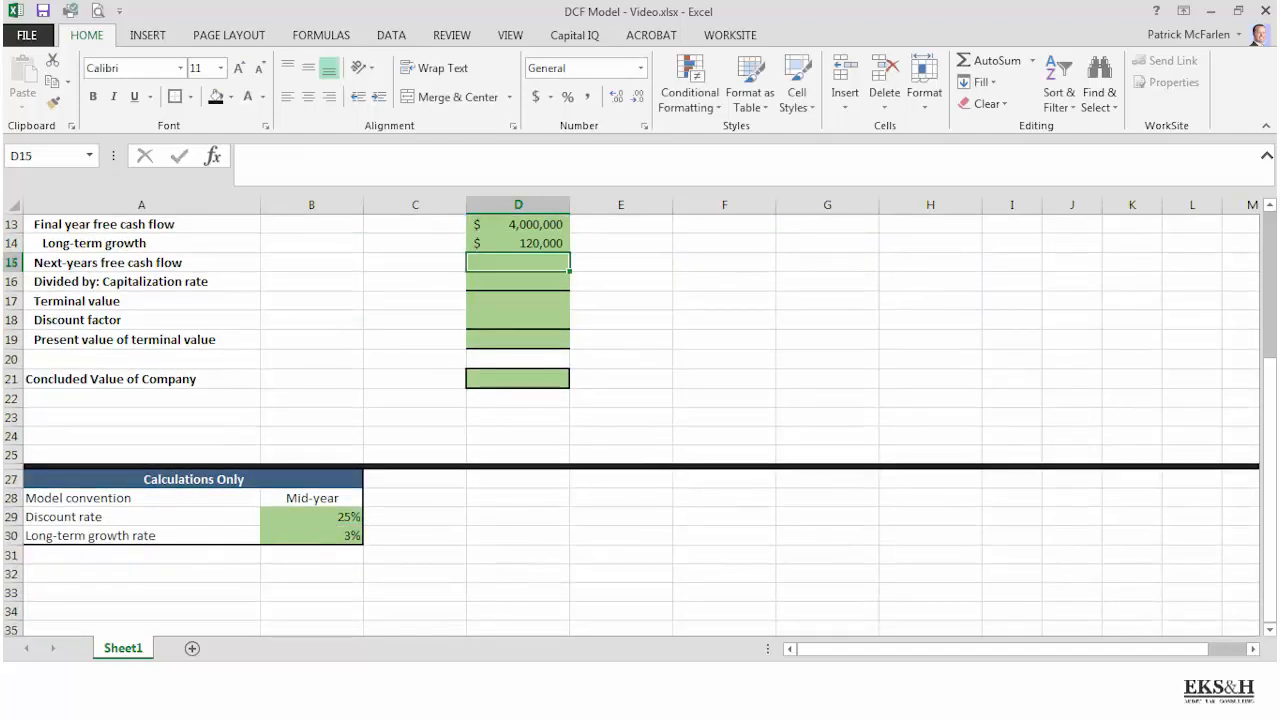
# Step: Calculate the next-years free cash flow in D15 with the formula =SUM(D13:D14)
pyautogui.hotkey('alt', '=')
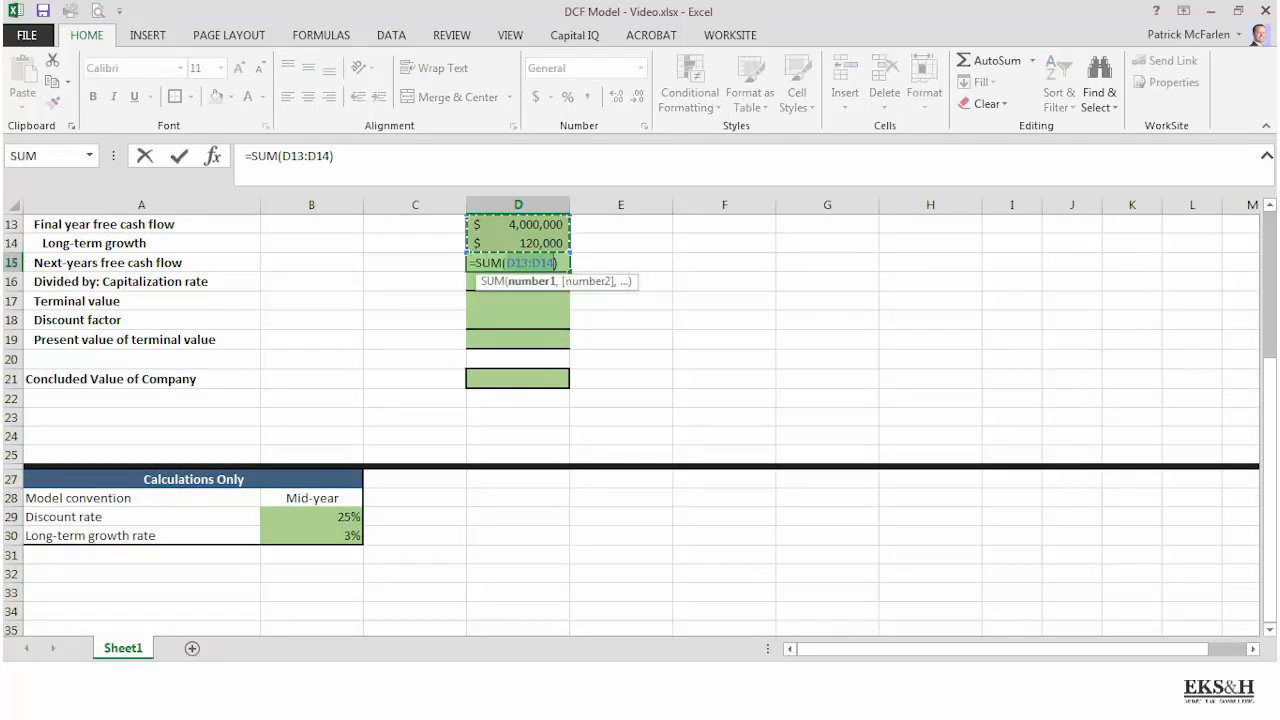
pyautogui.press('Return')
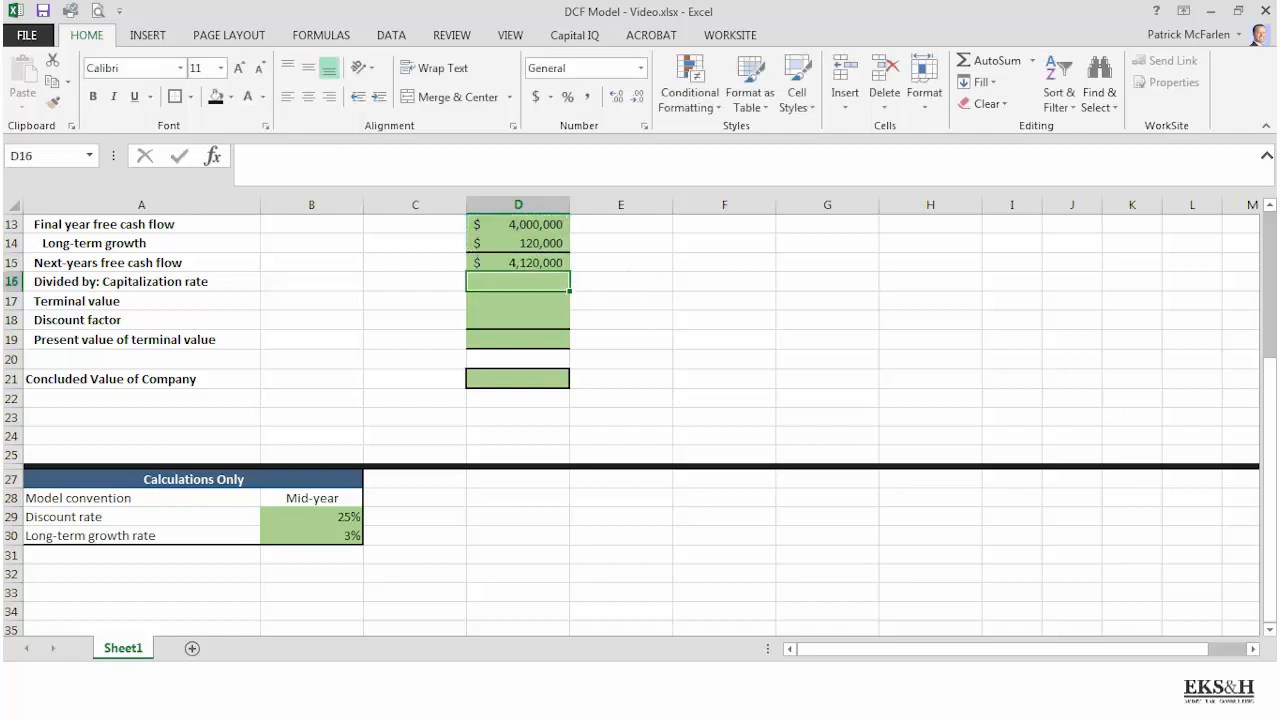
pyautogui.click(518, 263)
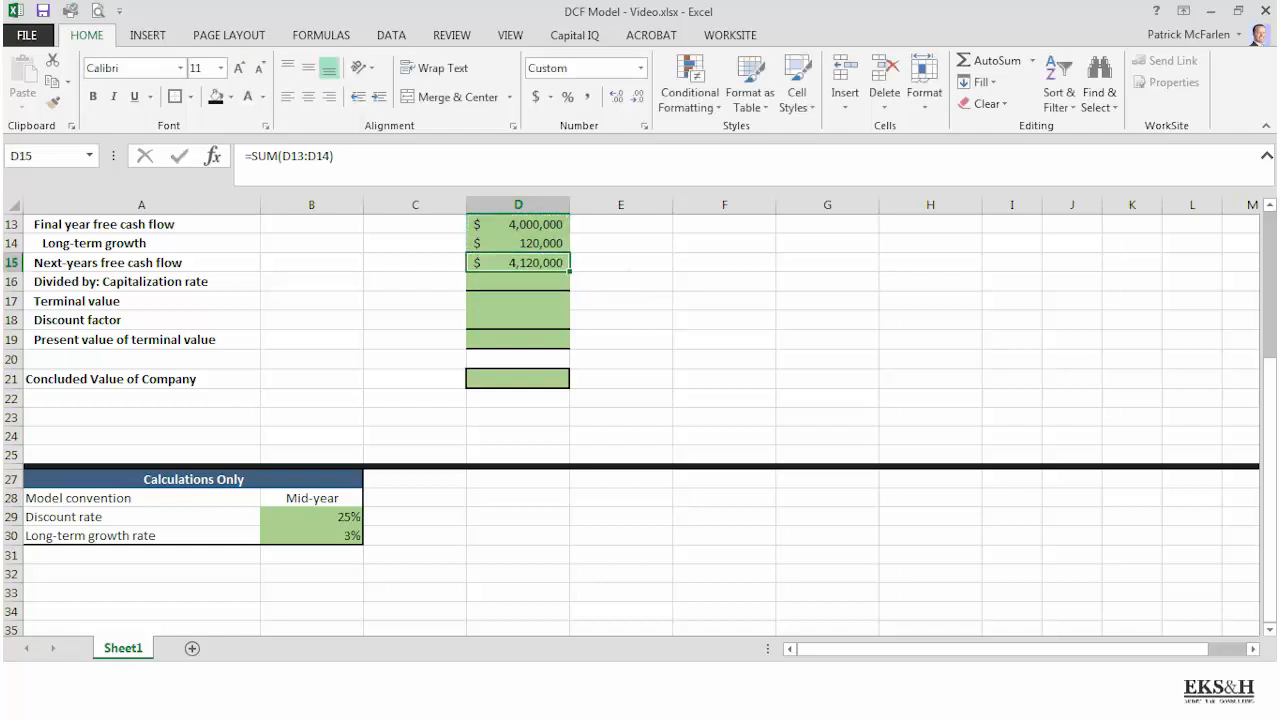
# Step: Calculate the capitalization rate in D16 as discount rate minus long-term growth rate with the formula =B29-B30
pyautogui.scroll(2, 640, 420)
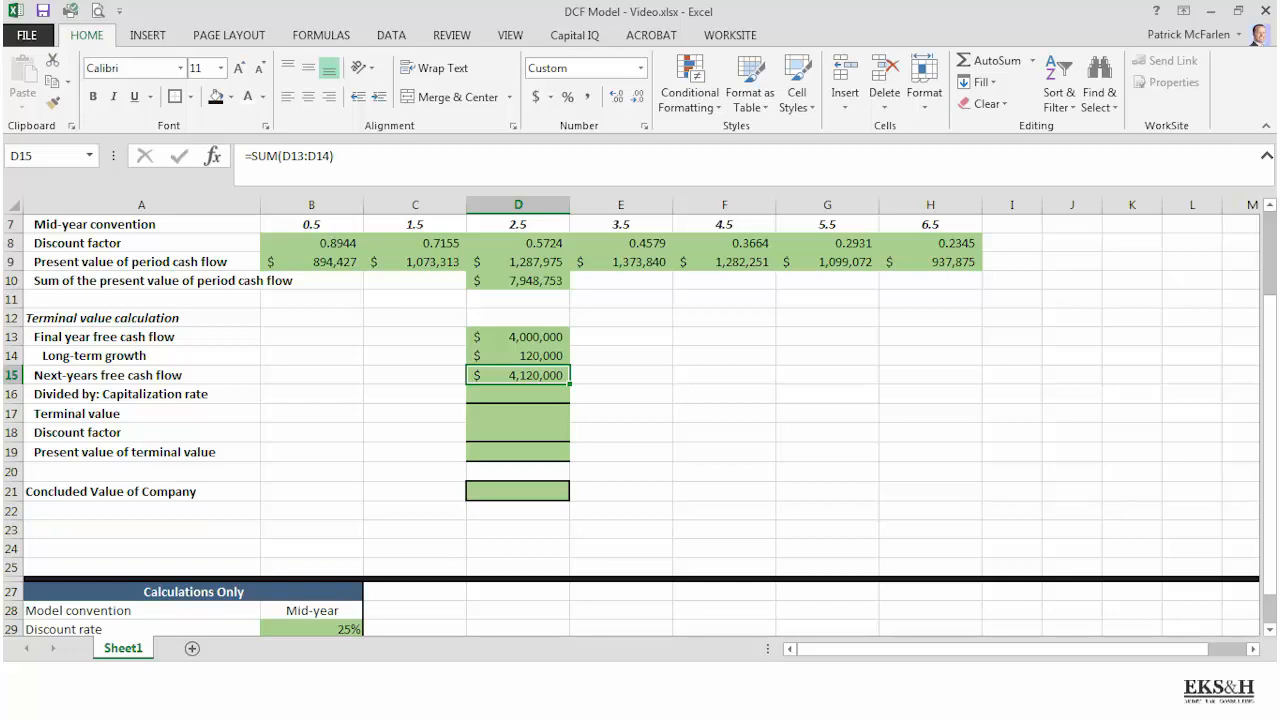
pyautogui.scroll(2, 640, 420)
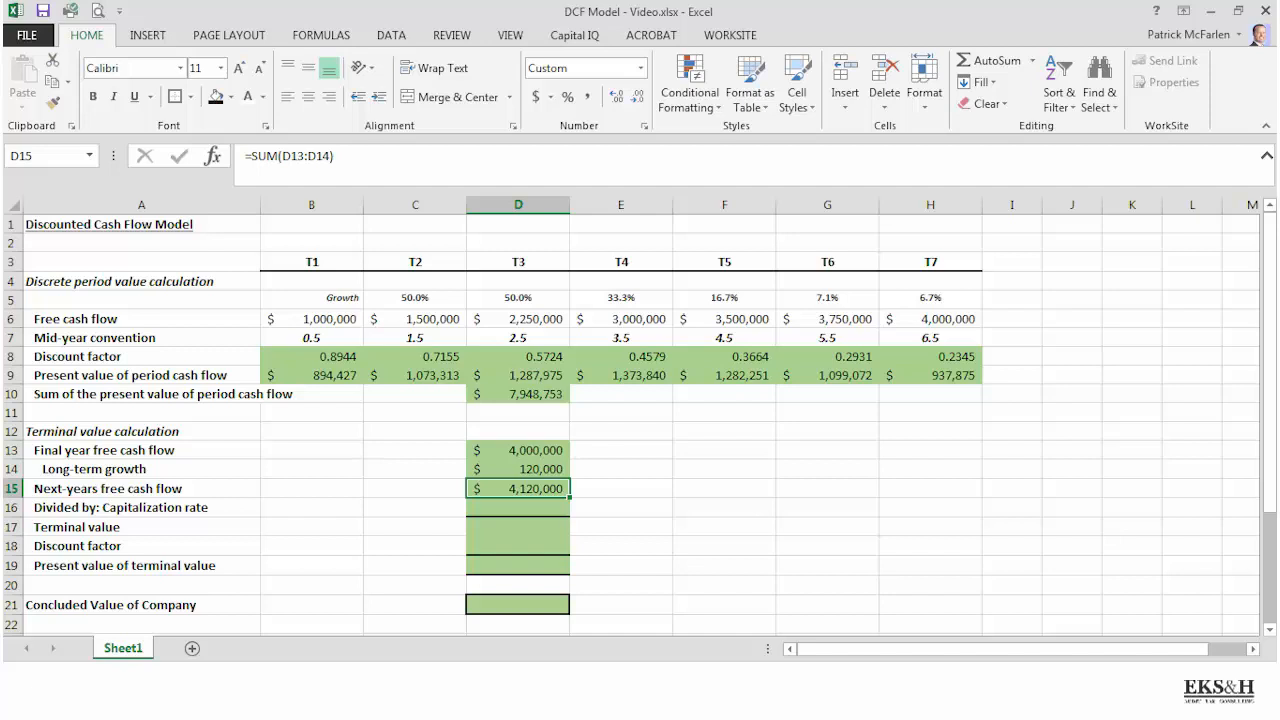
pyautogui.press('Down')
pyautogui.write('=')
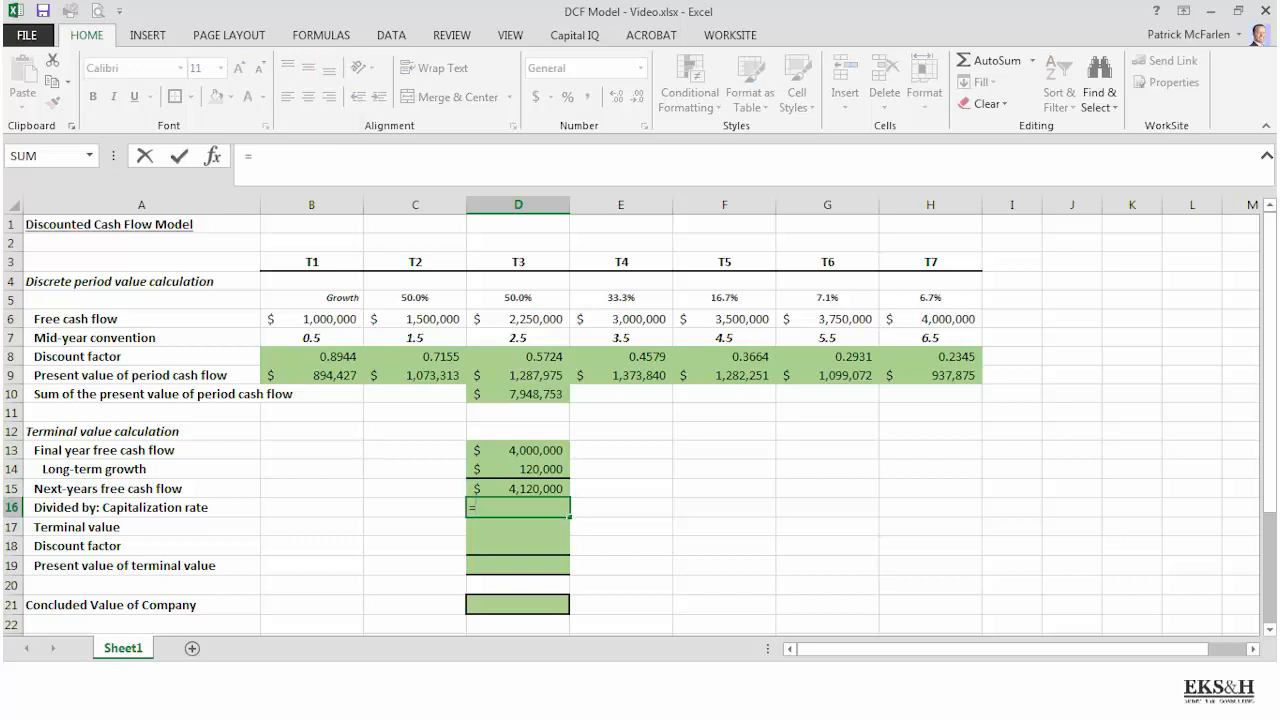
pyautogui.scroll(-4, 630, 424)
pyautogui.click(311, 517)
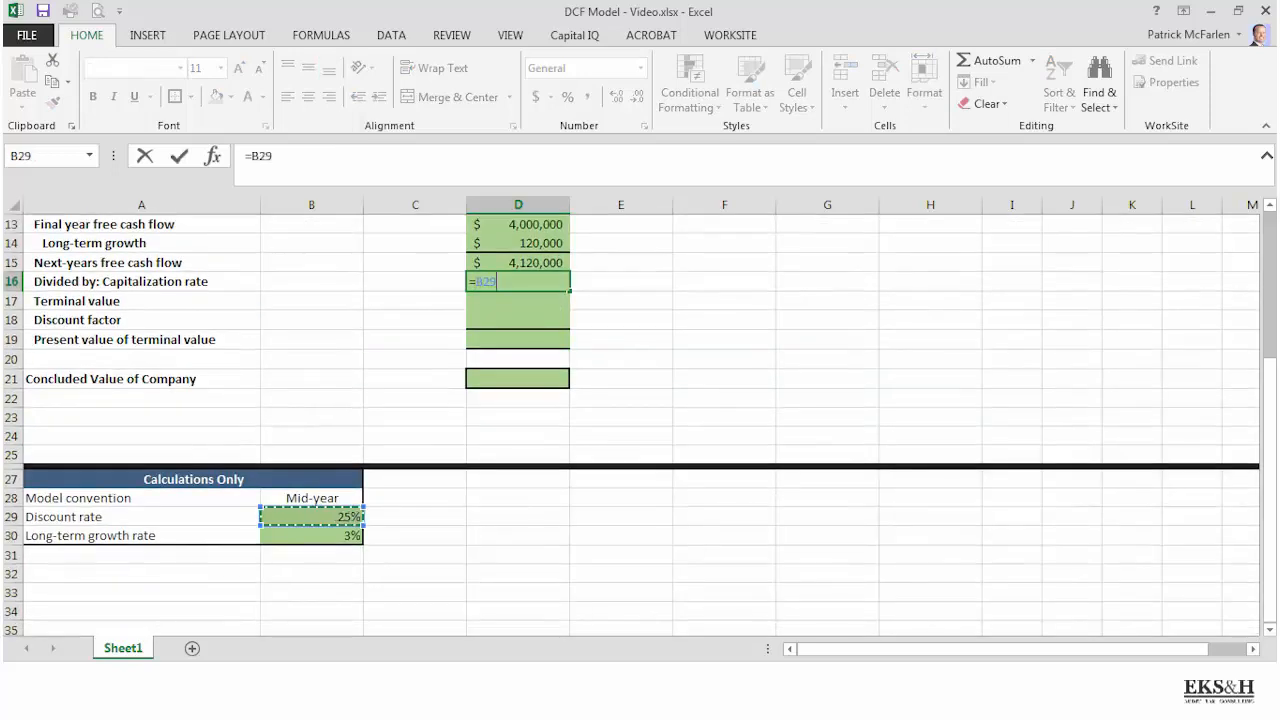
pyautogui.write('-')
pyautogui.click(311, 536)
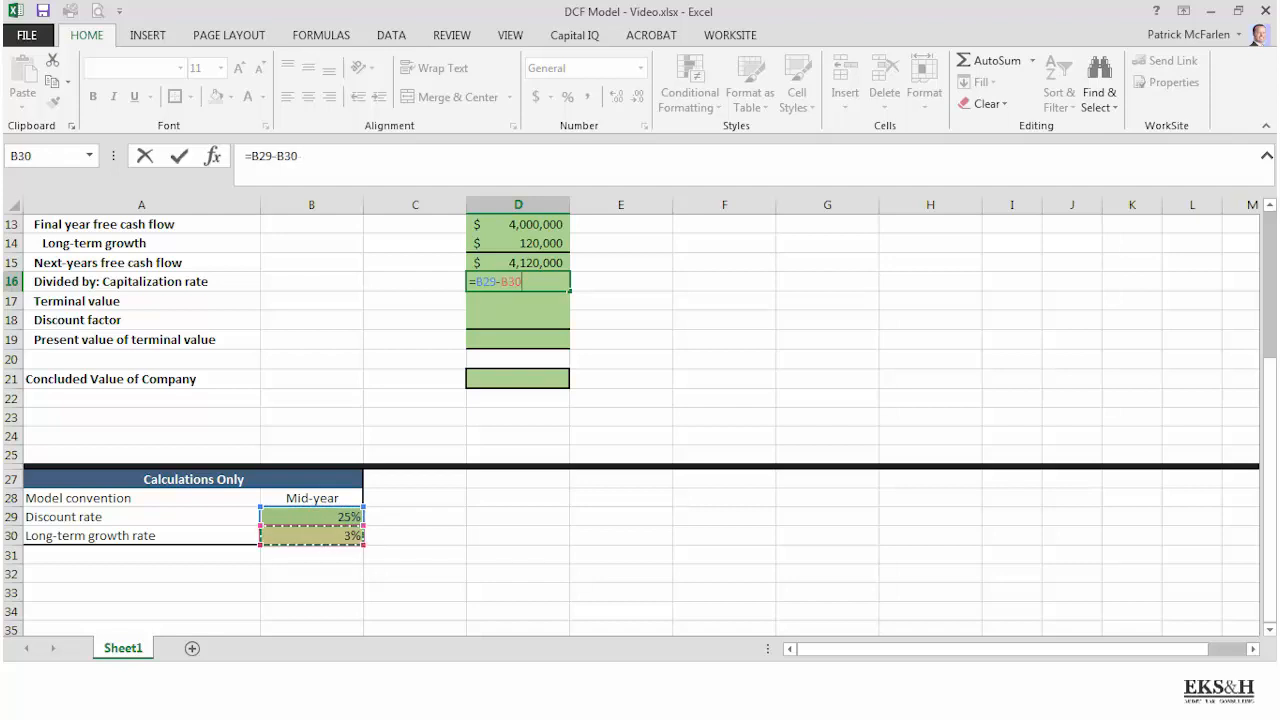
pyautogui.press('Return')
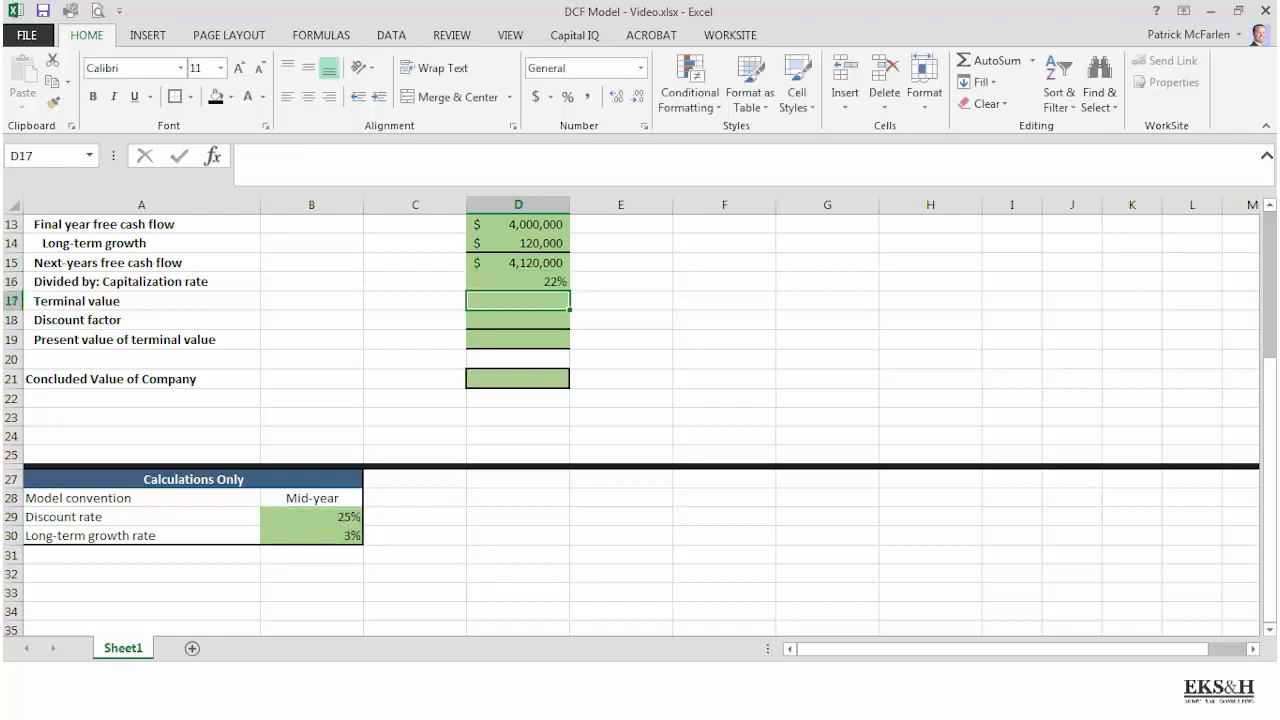
# Step: Calculate the terminal value in D17 by dividing next-years free cash flow by the capitalization rate, =D15/D16
pyautogui.scroll(2, 640, 420)
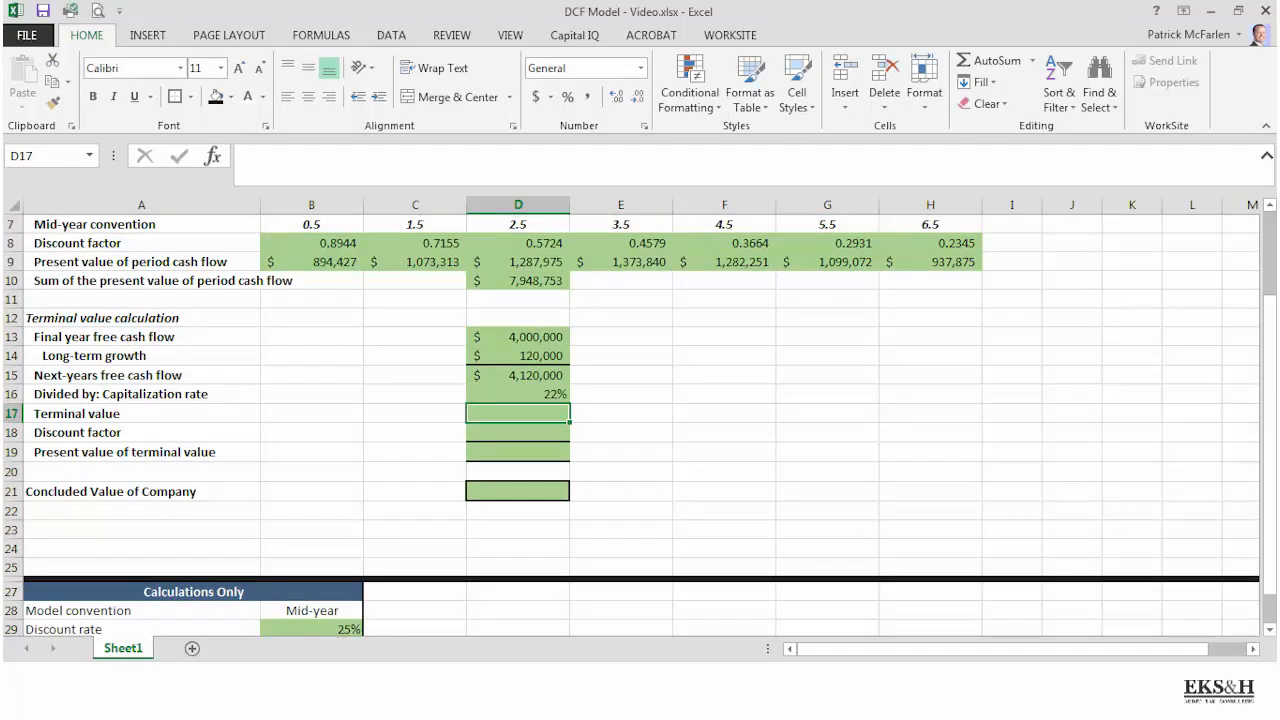
pyautogui.write('=')
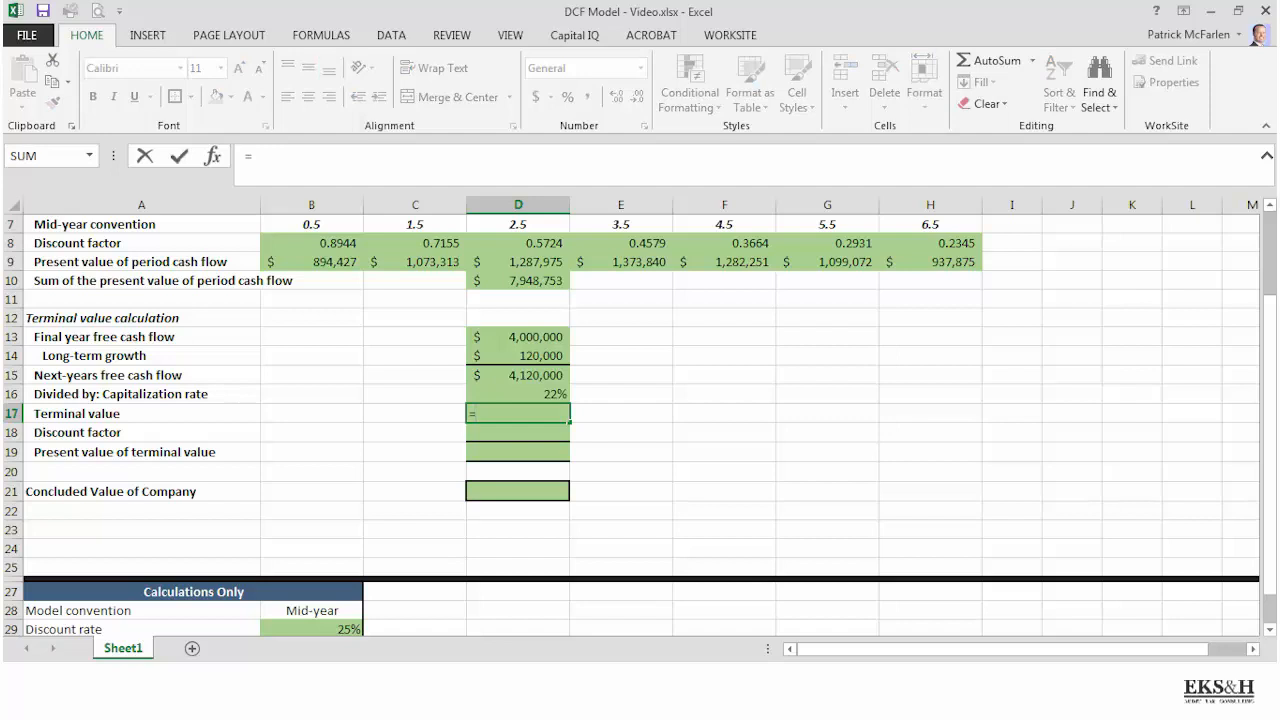
pyautogui.press('Up')
pyautogui.press('Up')
pyautogui.write('/')
pyautogui.press('Up')
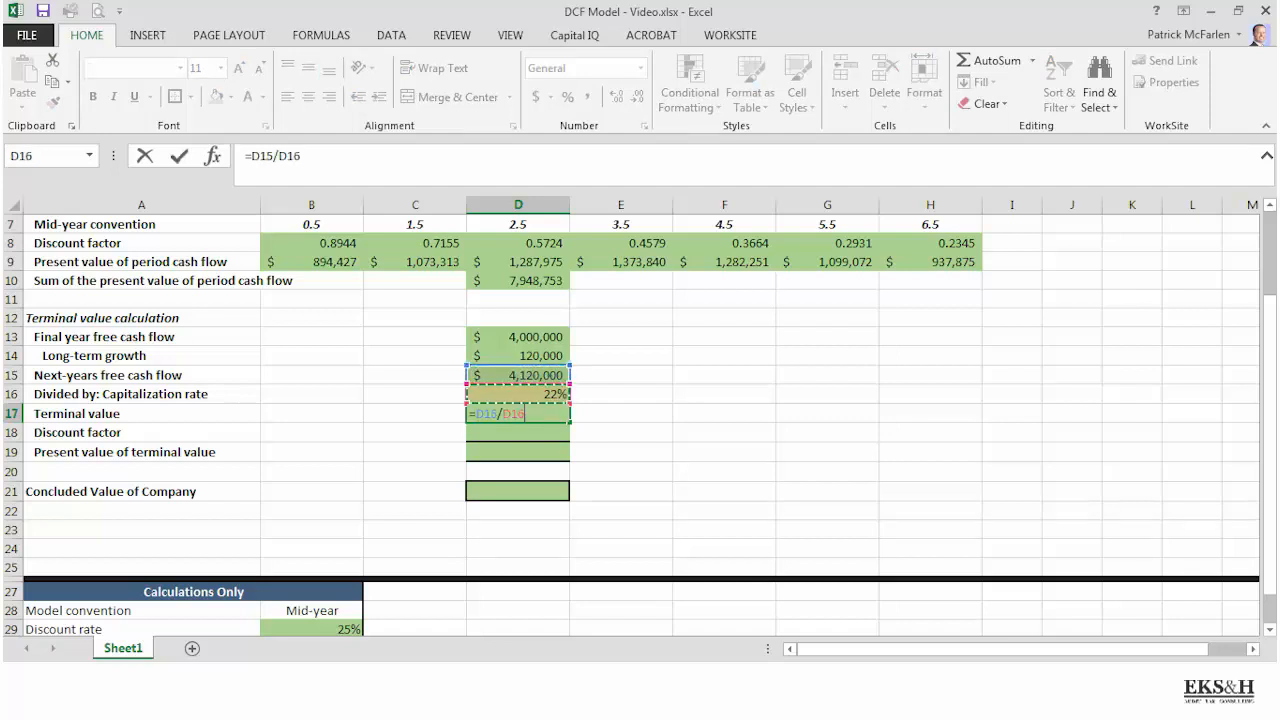
pyautogui.press('Return')
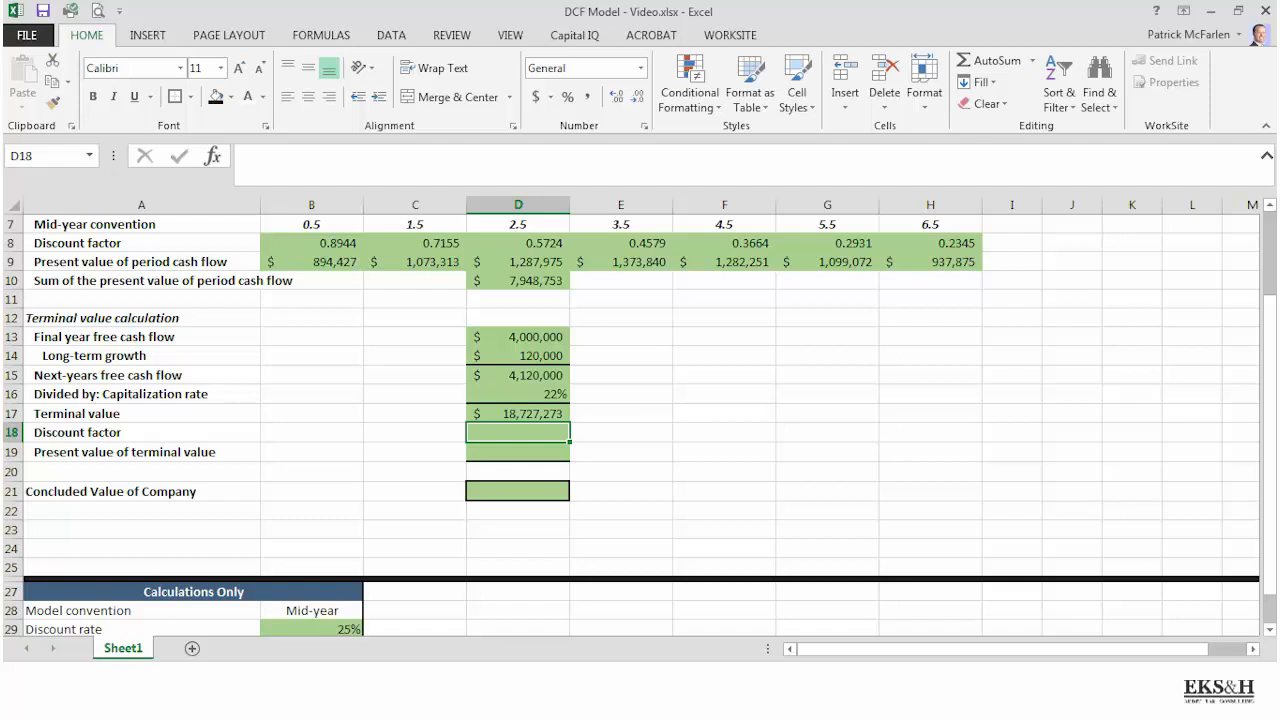
# Step: Link the terminal value's discount factor in D18 to the final period's discount factor with the formula =H8
pyautogui.write('=')
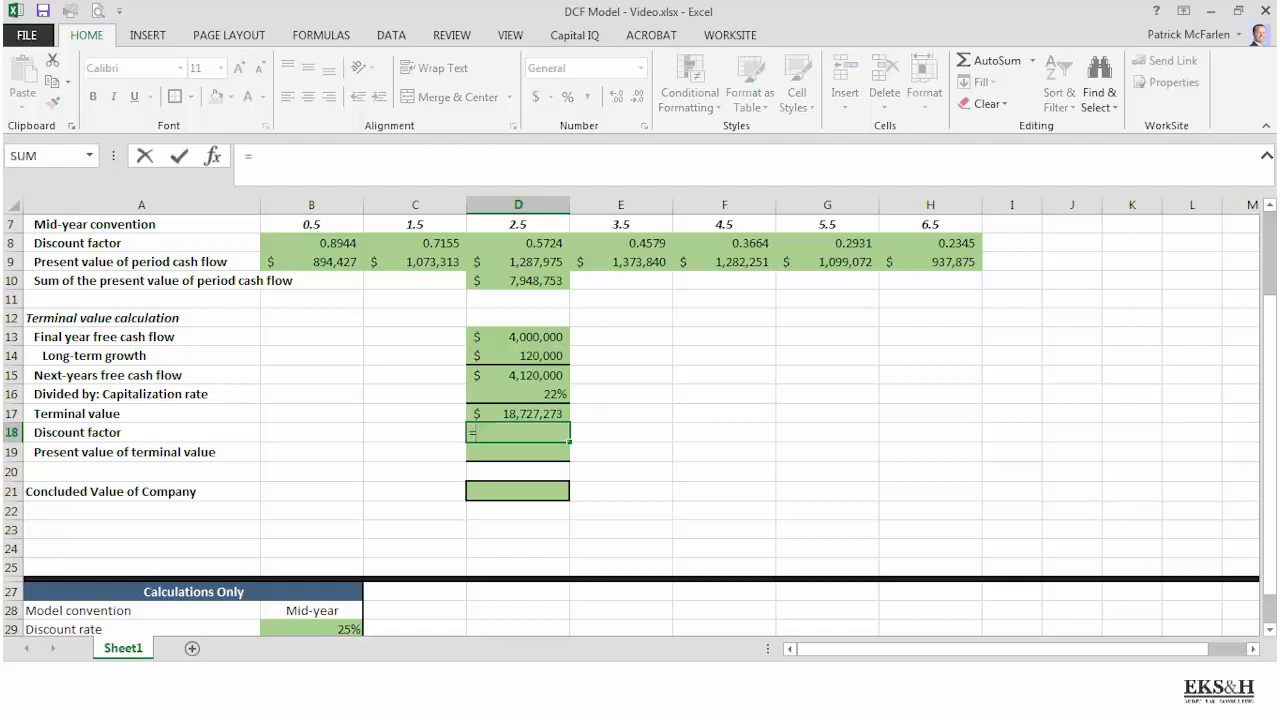
pyautogui.click(930, 243)
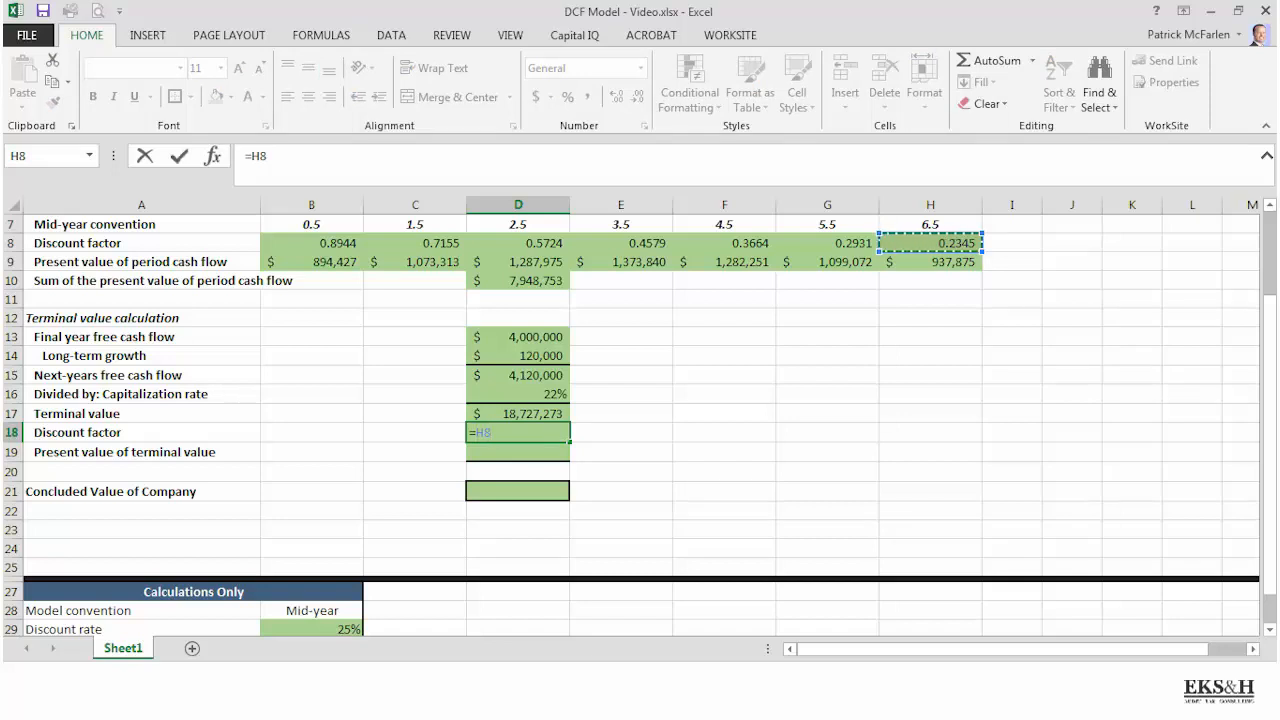
pyautogui.press('Return')
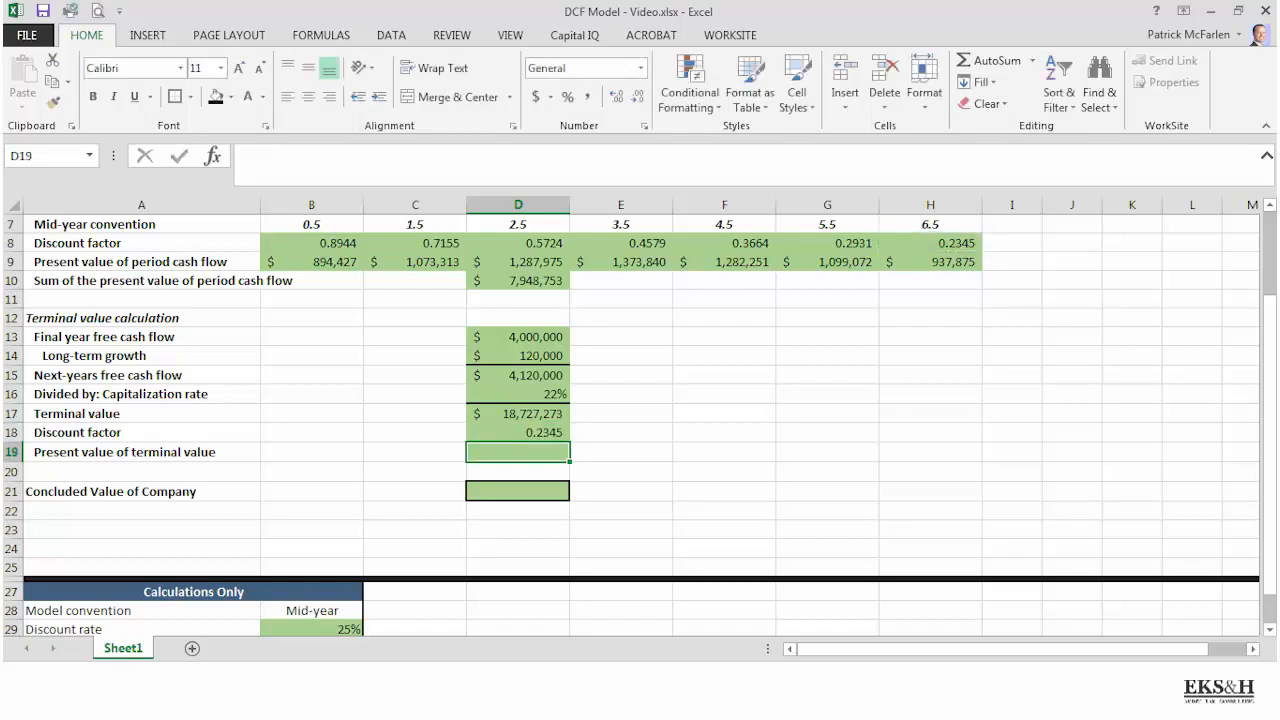
# Step: Calculate the present value of terminal value in D19 by multiplying terminal value by discount factor, =D17*D18
pyautogui.write('=')
pyautogui.press('Up')
pyautogui.press('Up')
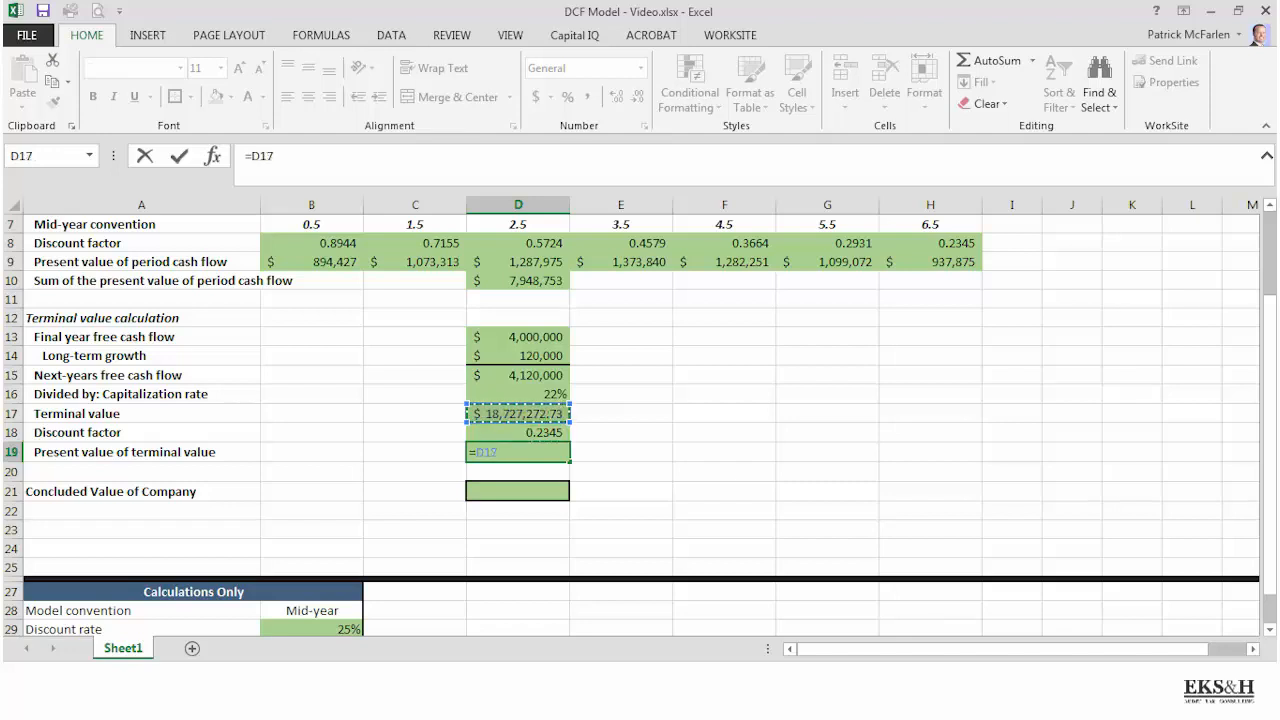
pyautogui.write('*')
pyautogui.press('Up')
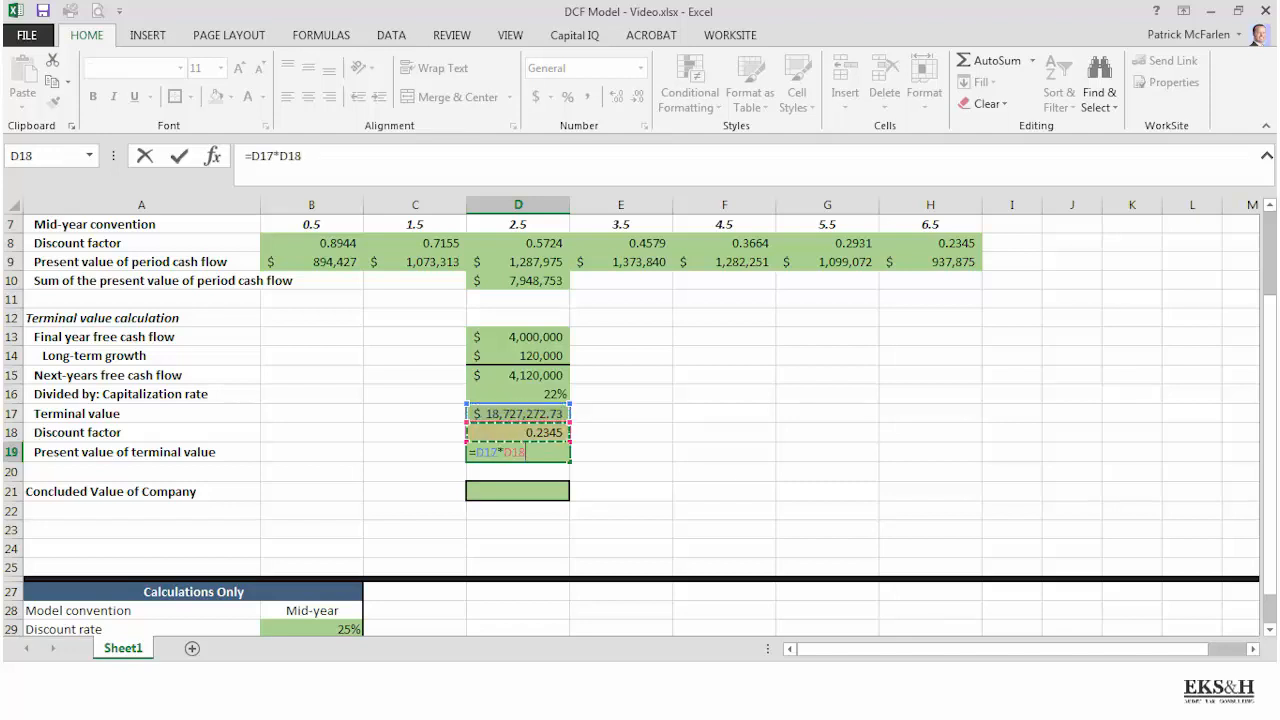
pyautogui.press('Return')
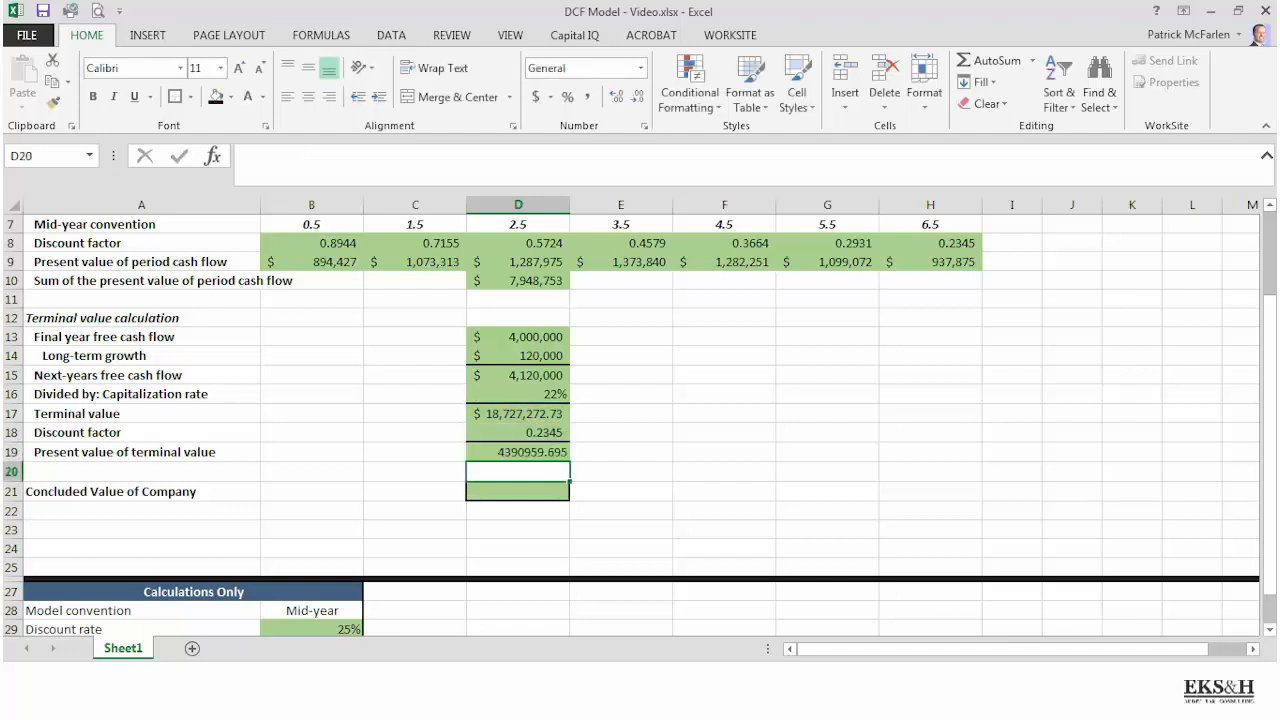
# Step: Format the present value of terminal value in D19 as accounting currency without decimals, and remove the decimals from terminal value in D17
pyautogui.press('Up')
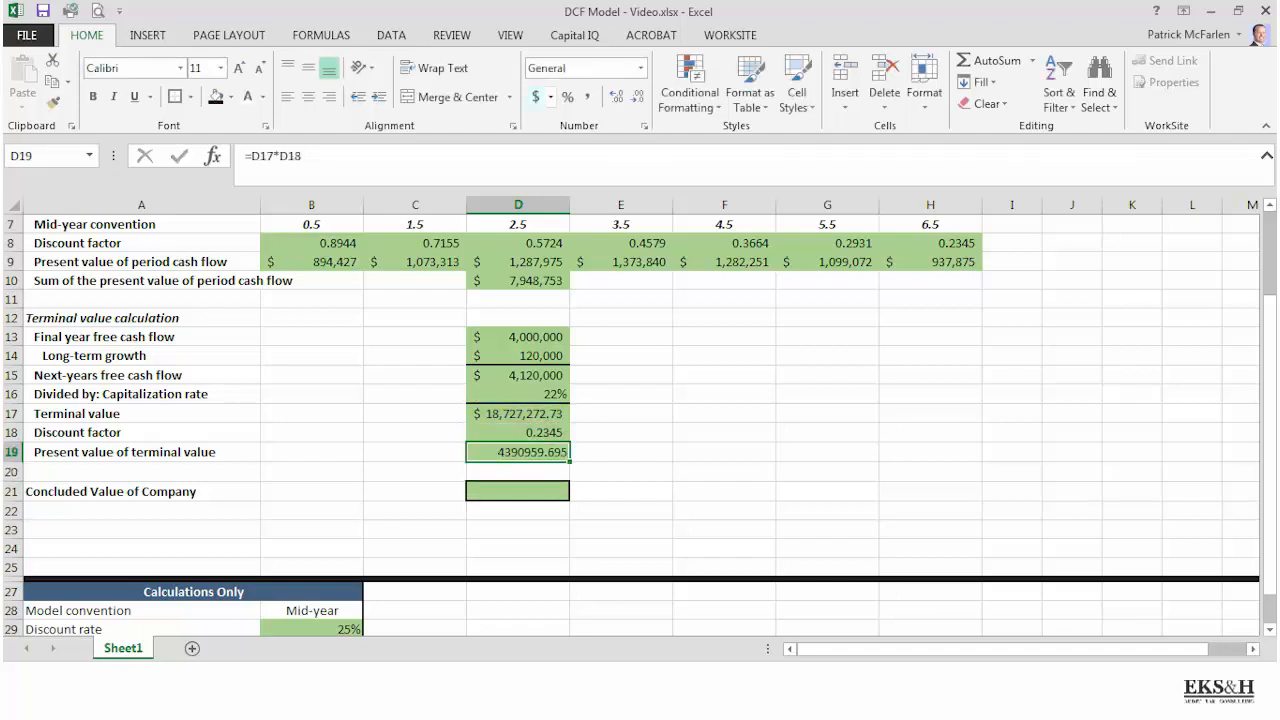
pyautogui.click(536, 97)
pyautogui.click(637, 97)
pyautogui.click(637, 97)
pyautogui.press('Up')
pyautogui.press('Up')
pyautogui.click(637, 97)
pyautogui.click(637, 97)
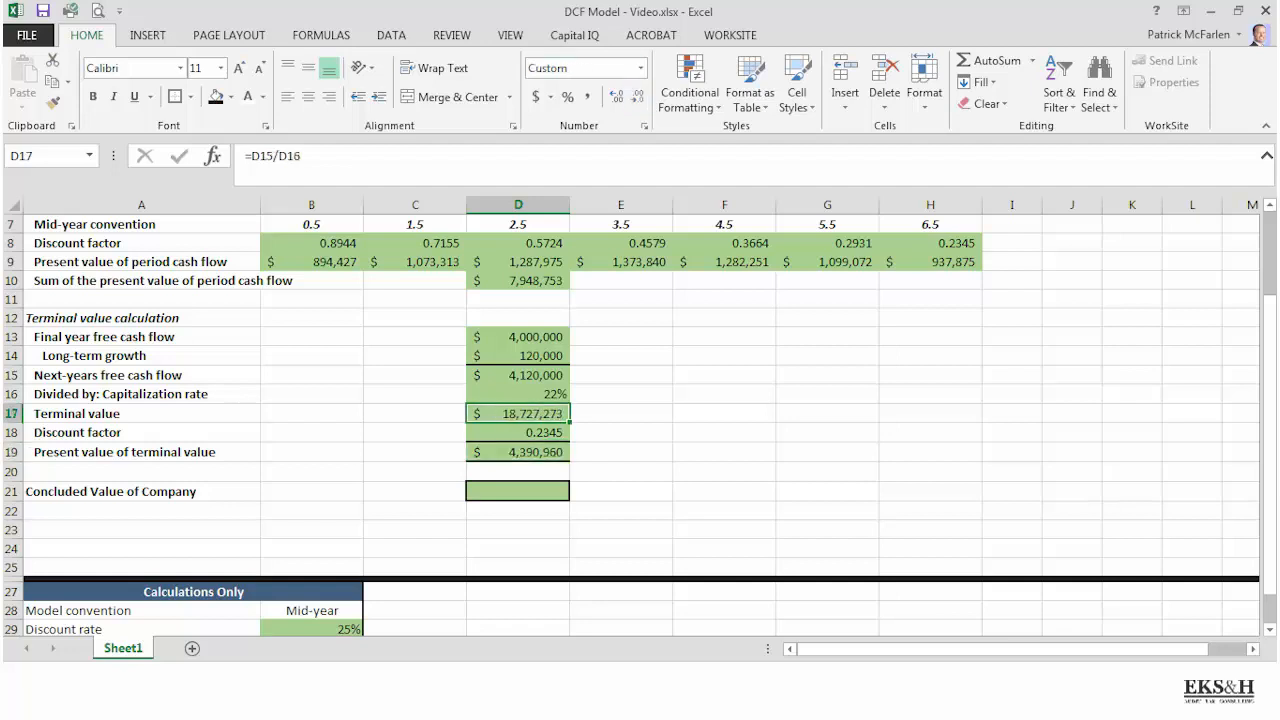
# Step: Calculate the concluded value of the company in D21 by adding both present values with the formula =D10+D19
pyautogui.click(518, 492)
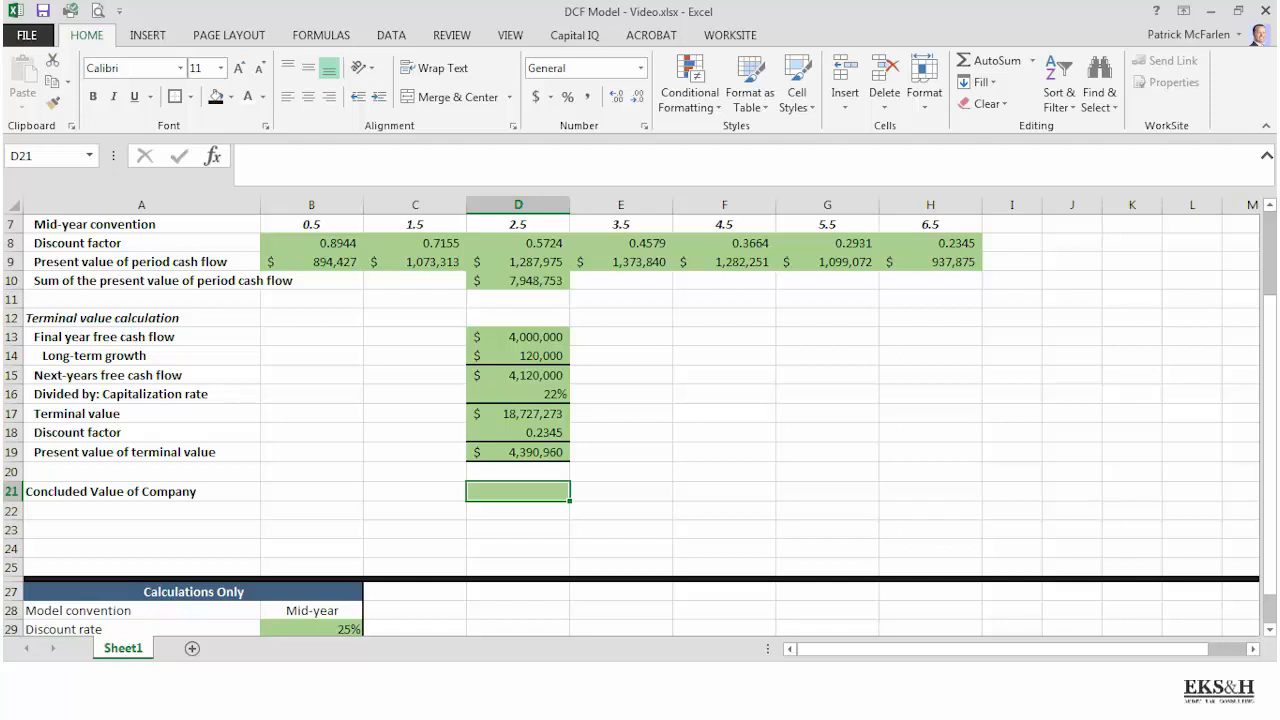
pyautogui.write('=')
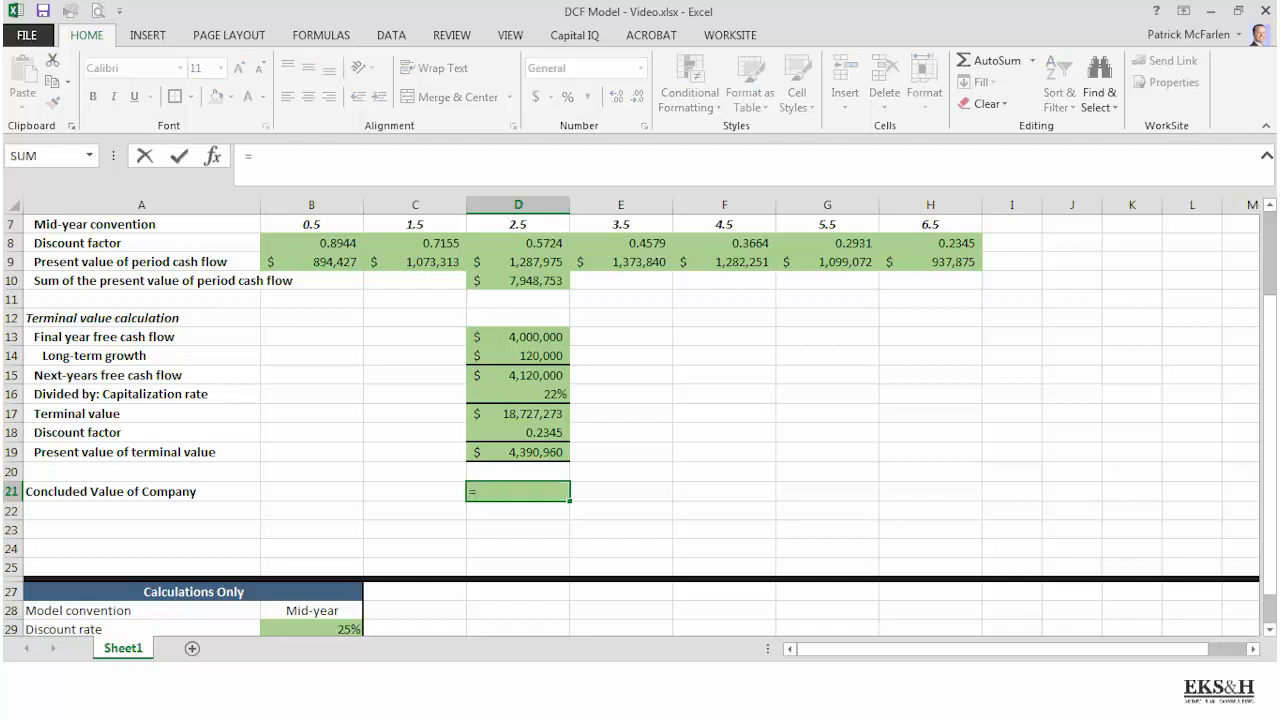
pyautogui.click(518, 281)
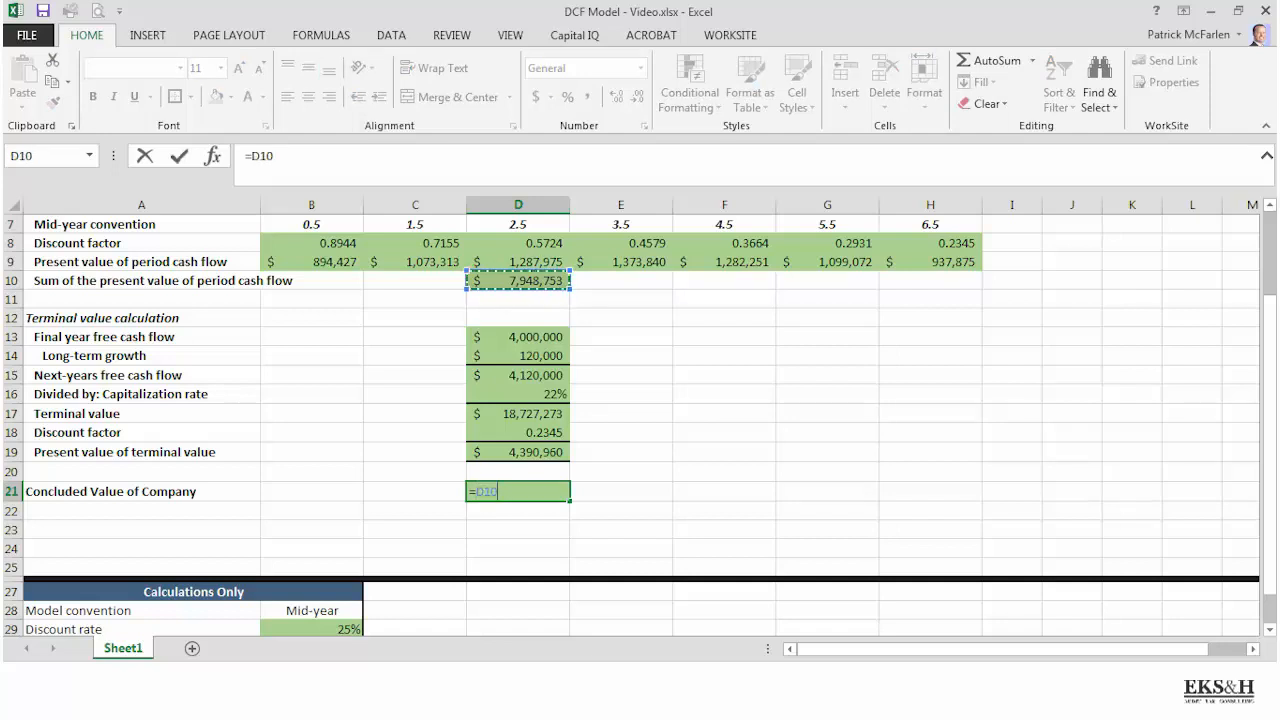
pyautogui.write('+')
pyautogui.click(518, 453)
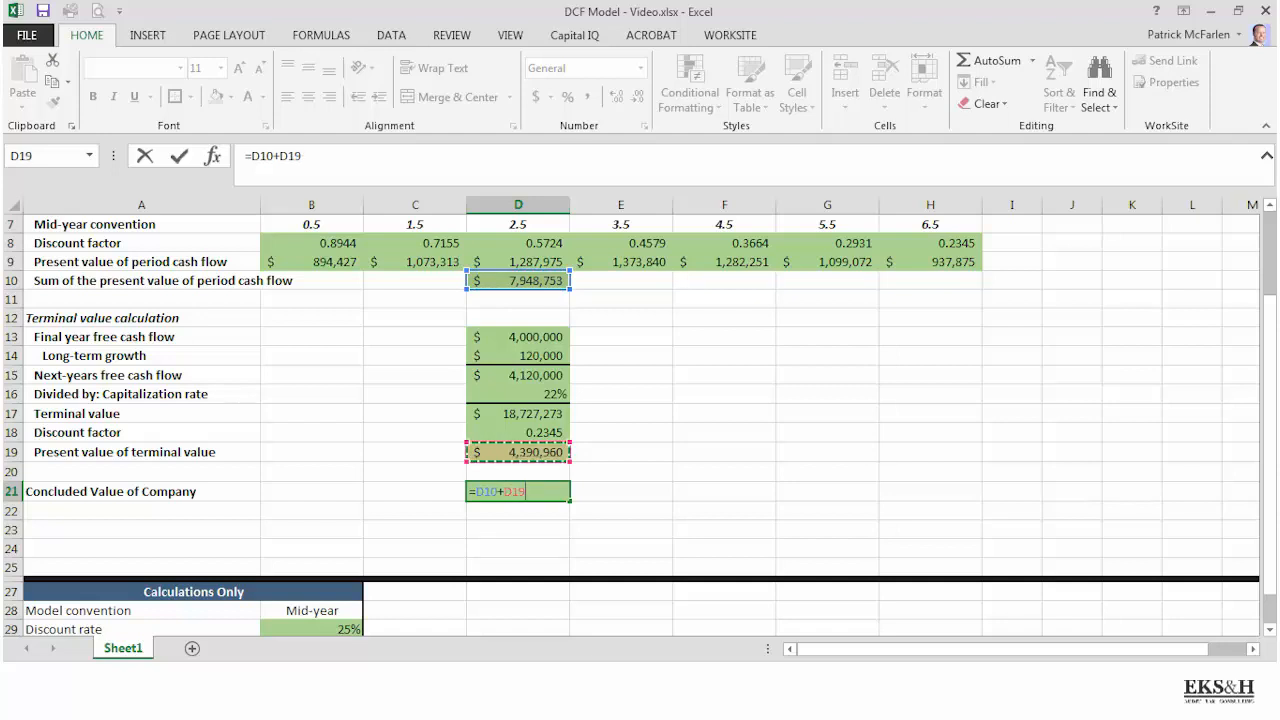
pyautogui.press('Return')
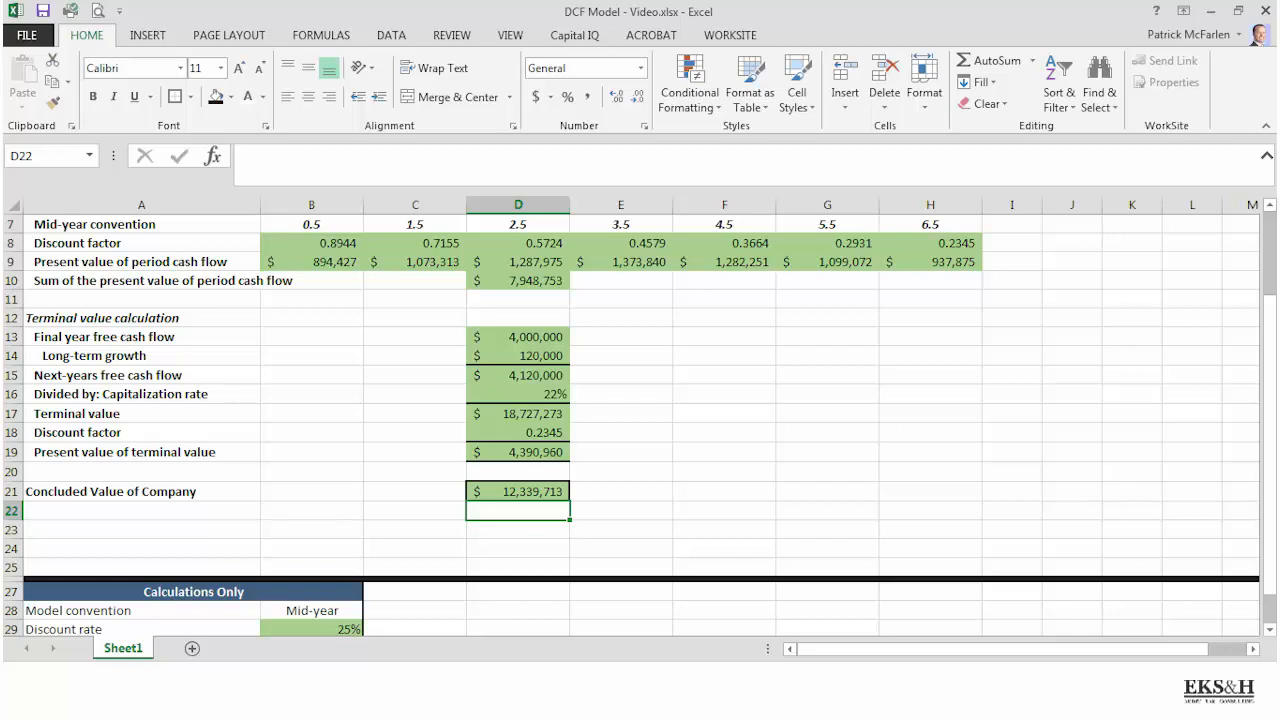
pyautogui.scroll(2, 640, 420)
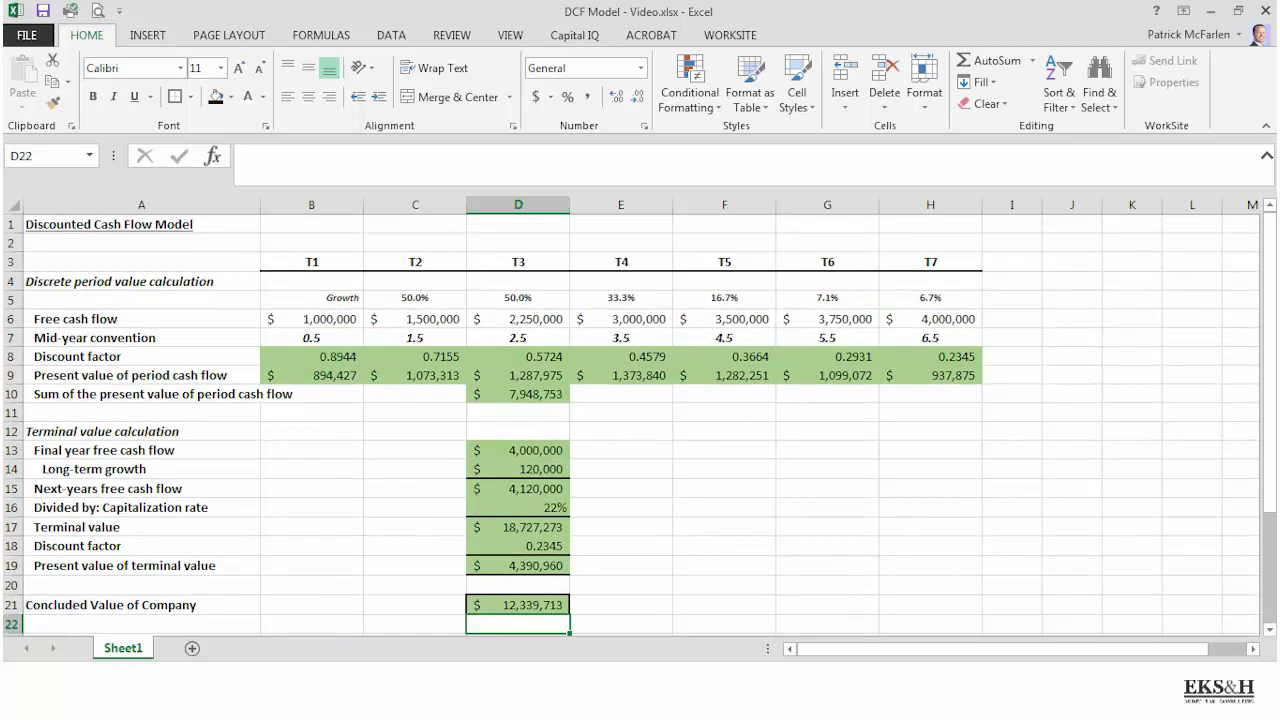